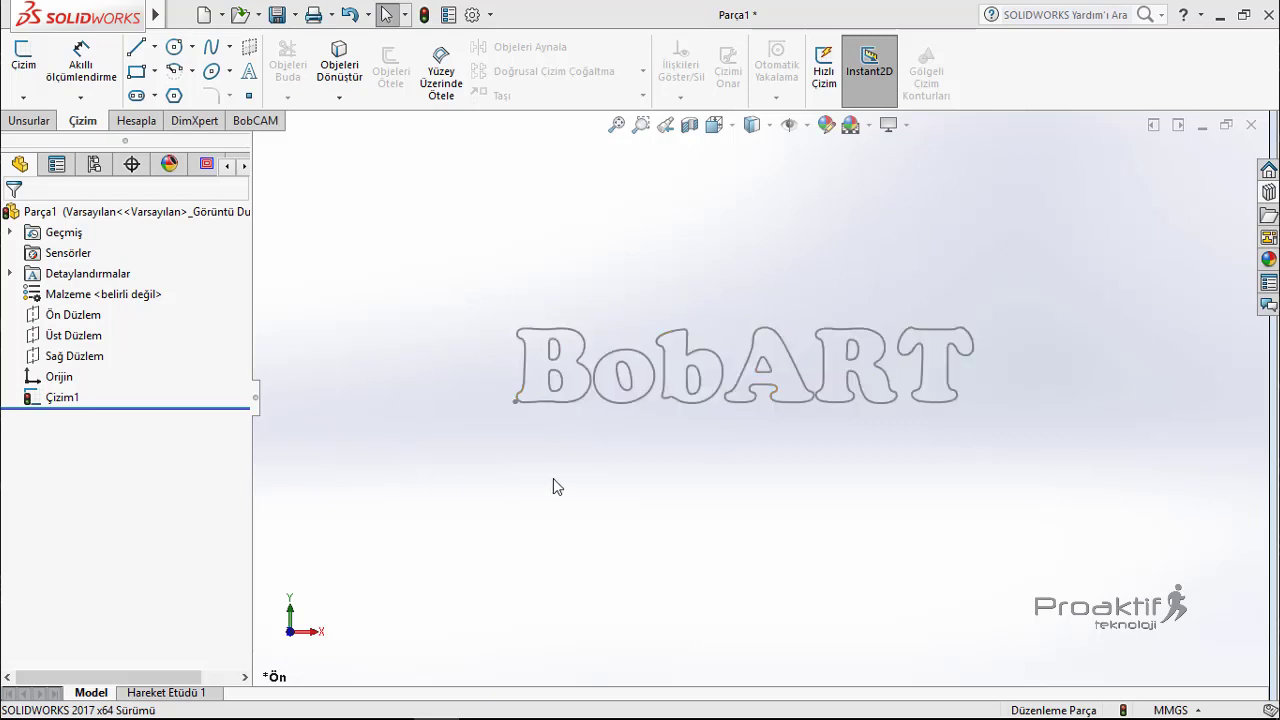
Start a BobArt regular emboss on Kabartma Modeli using Ön Düzlem as its plane.
click(242, 167)
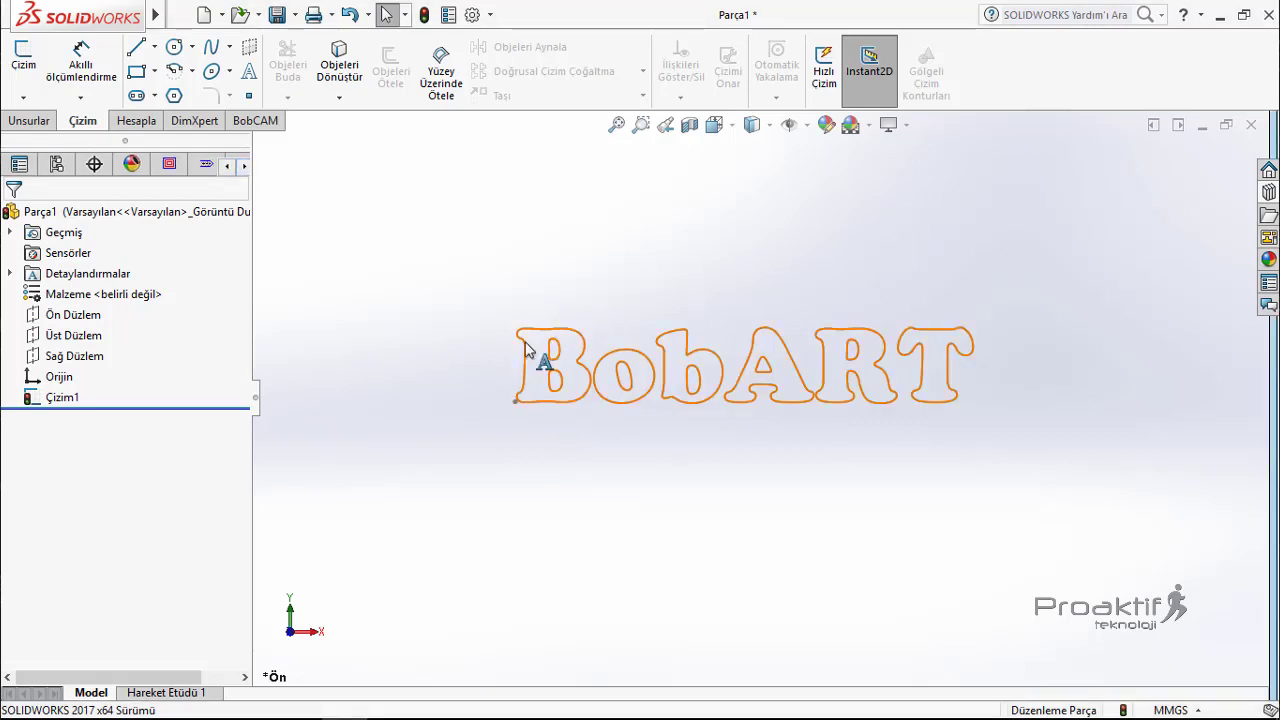
click(242, 167)
click(242, 167)
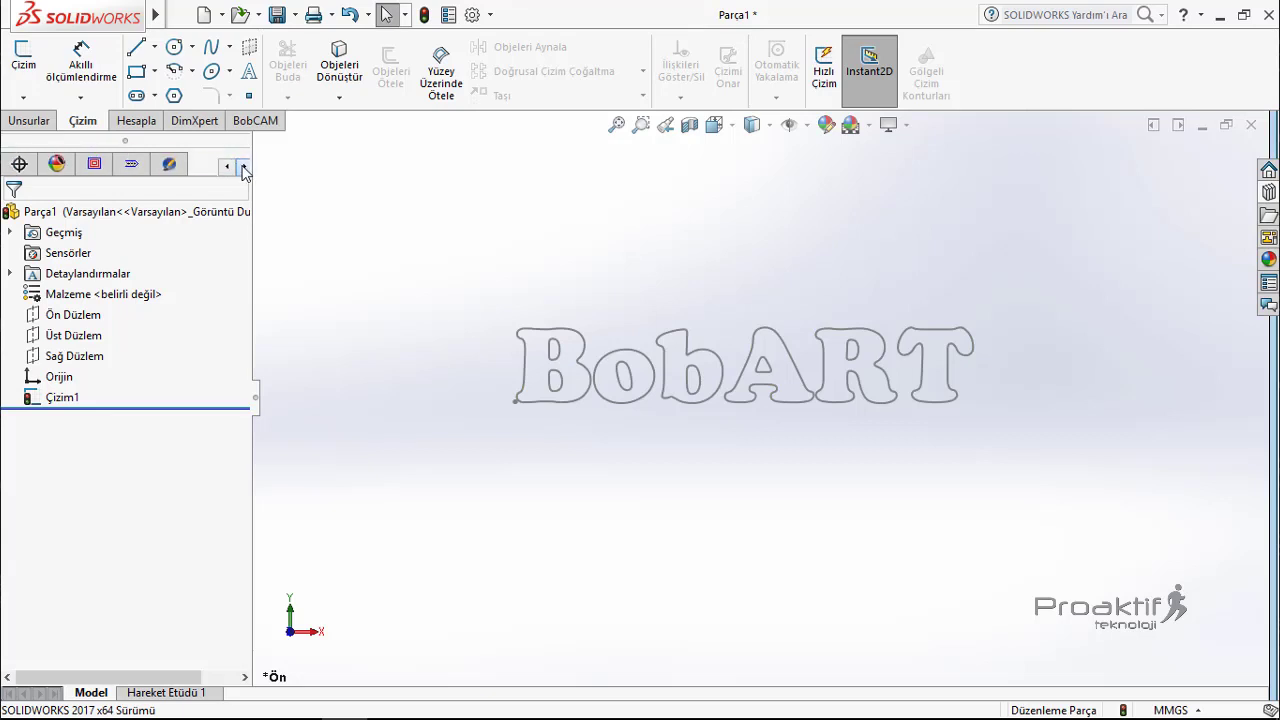
click(166, 166)
click(80, 218)
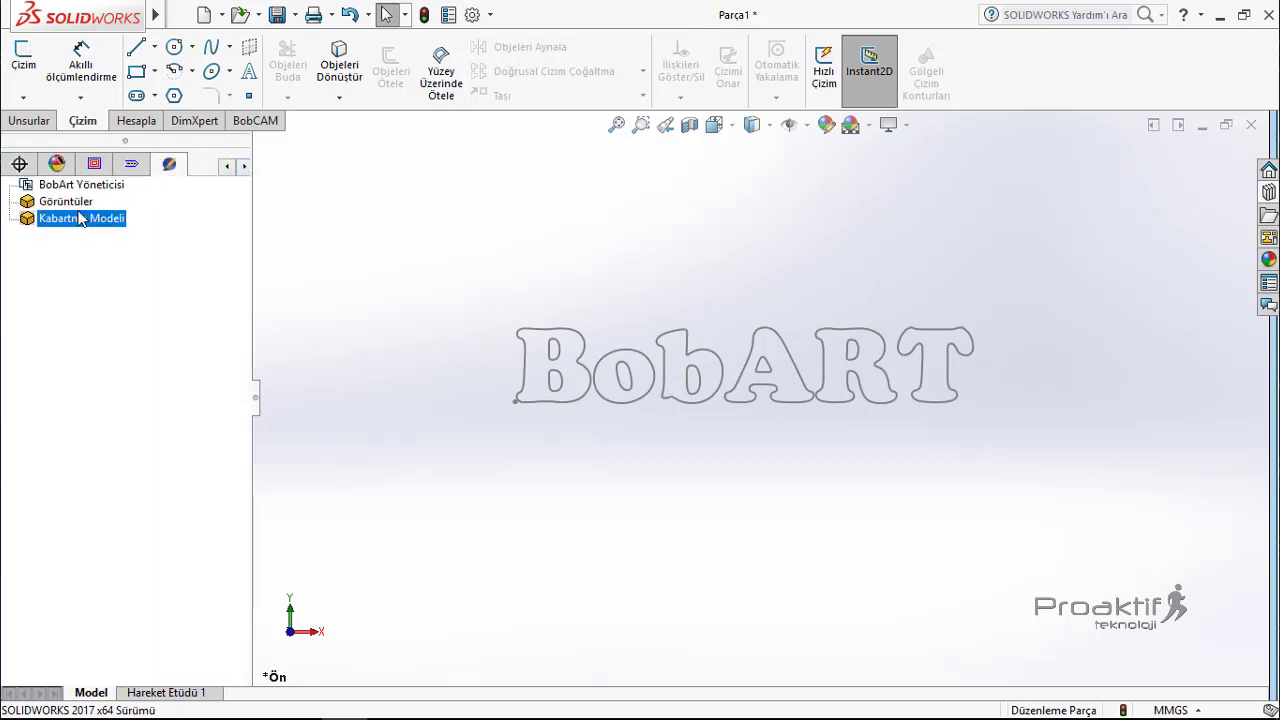
right_click(80, 218)
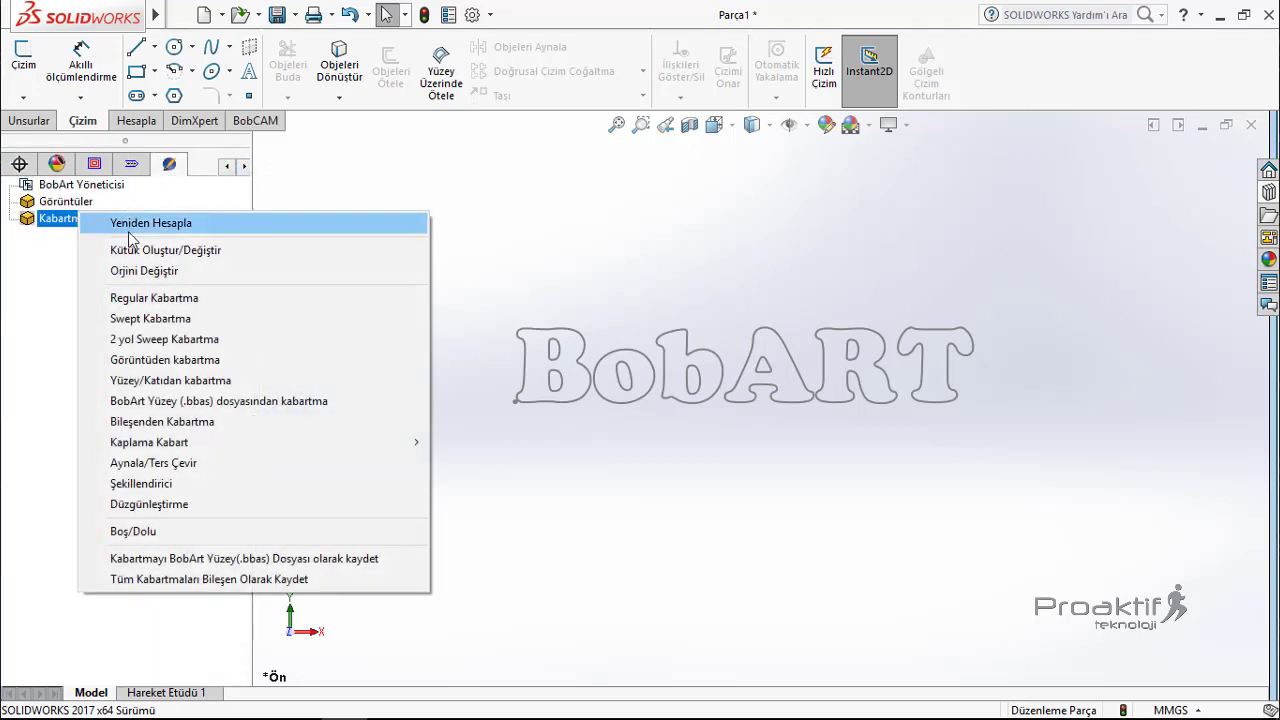
click(134, 303)
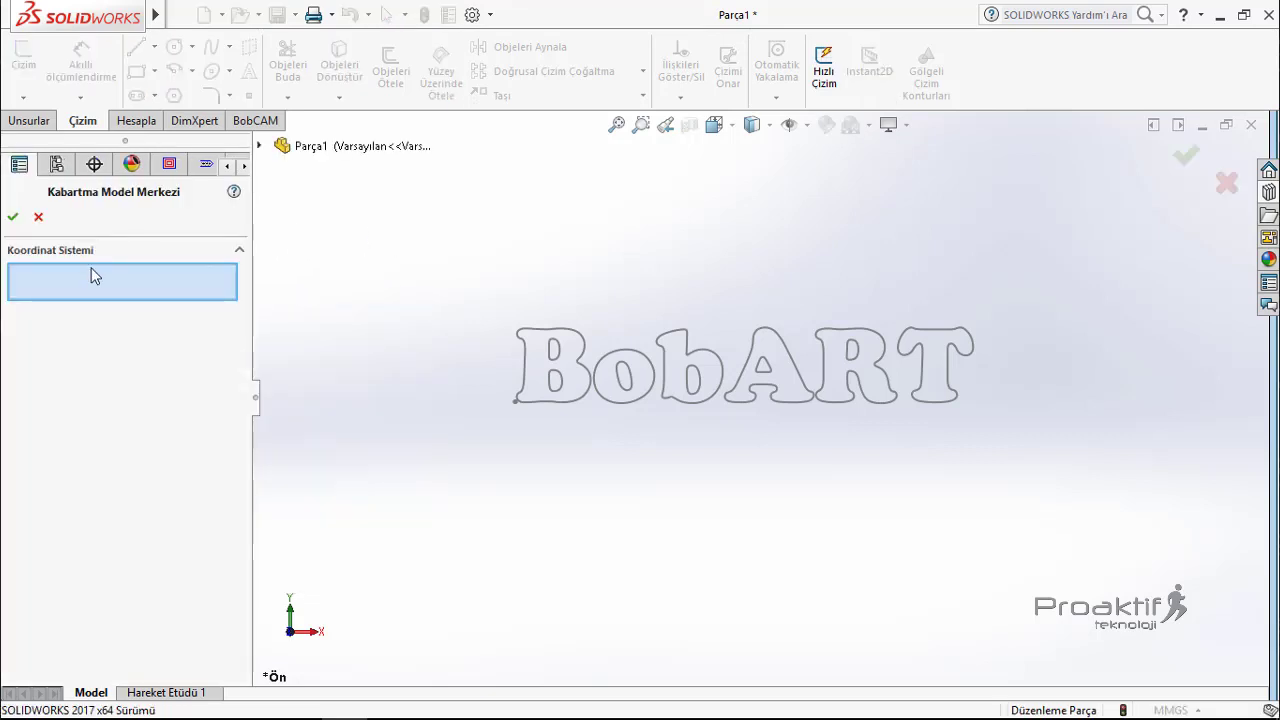
click(262, 145)
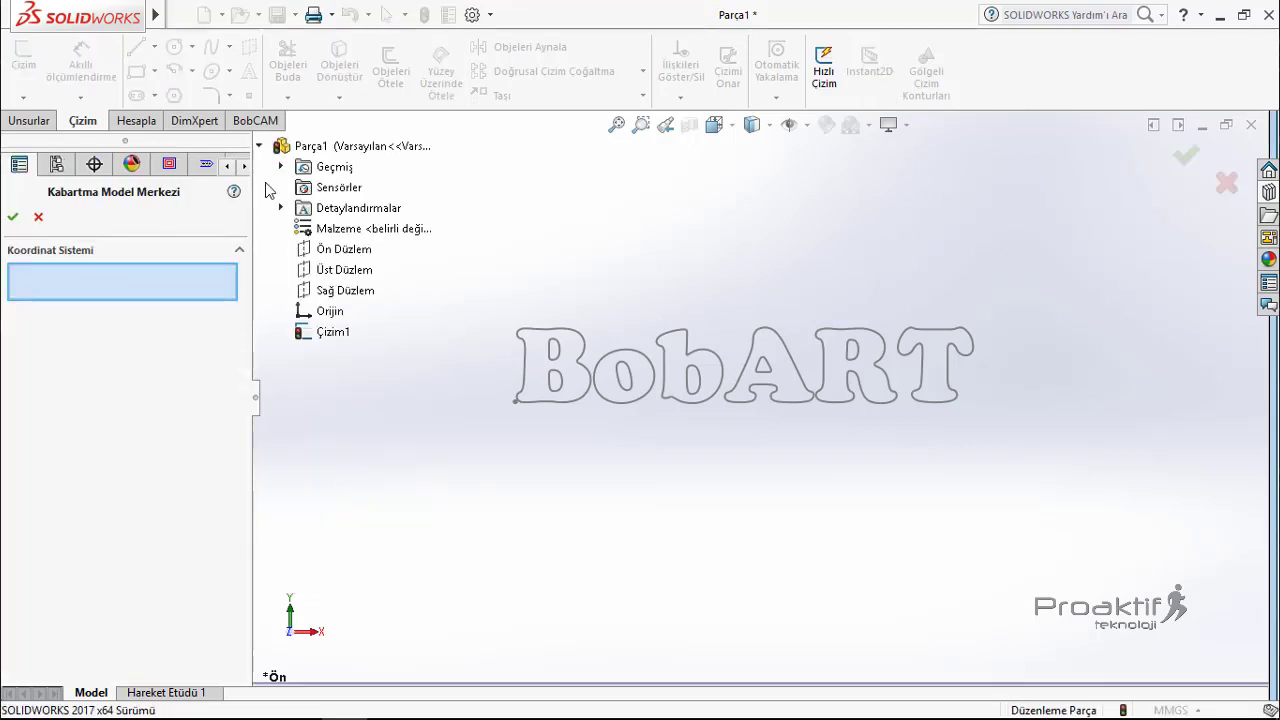
click(340, 250)
click(13, 215)
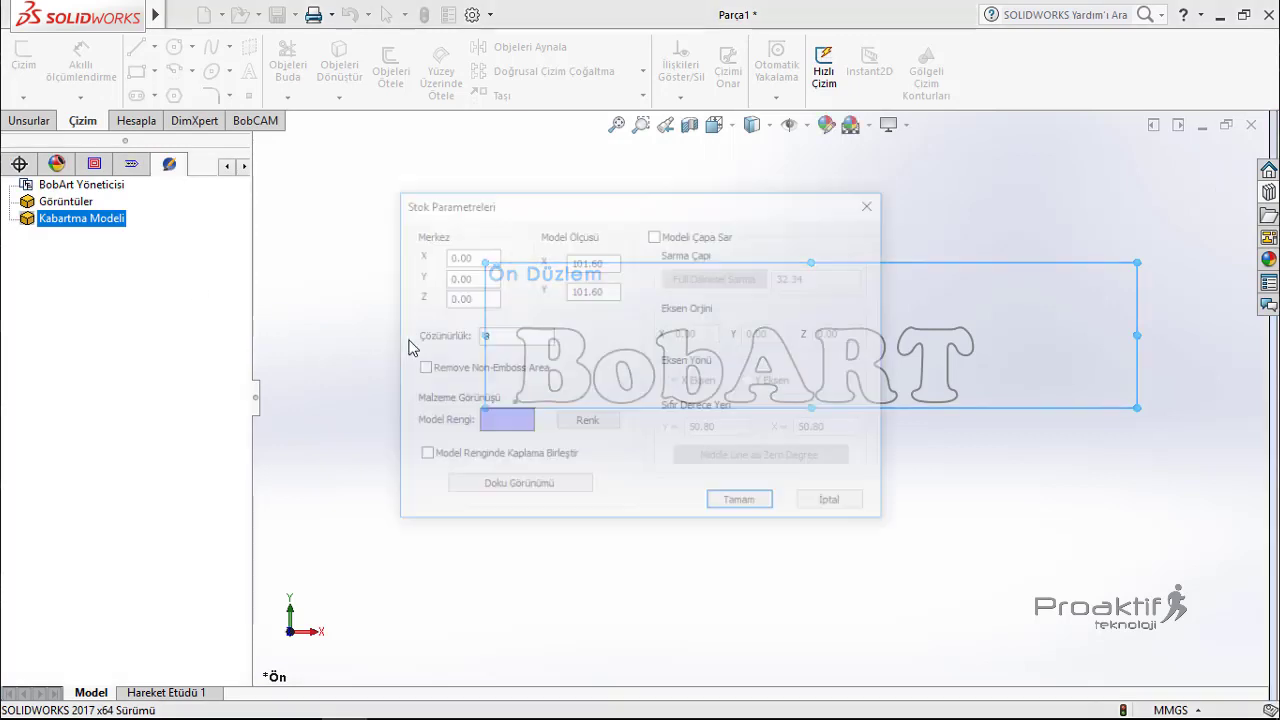
Set the emboss stock to 100 × 100 with resolution 3.
double_click(615, 260)
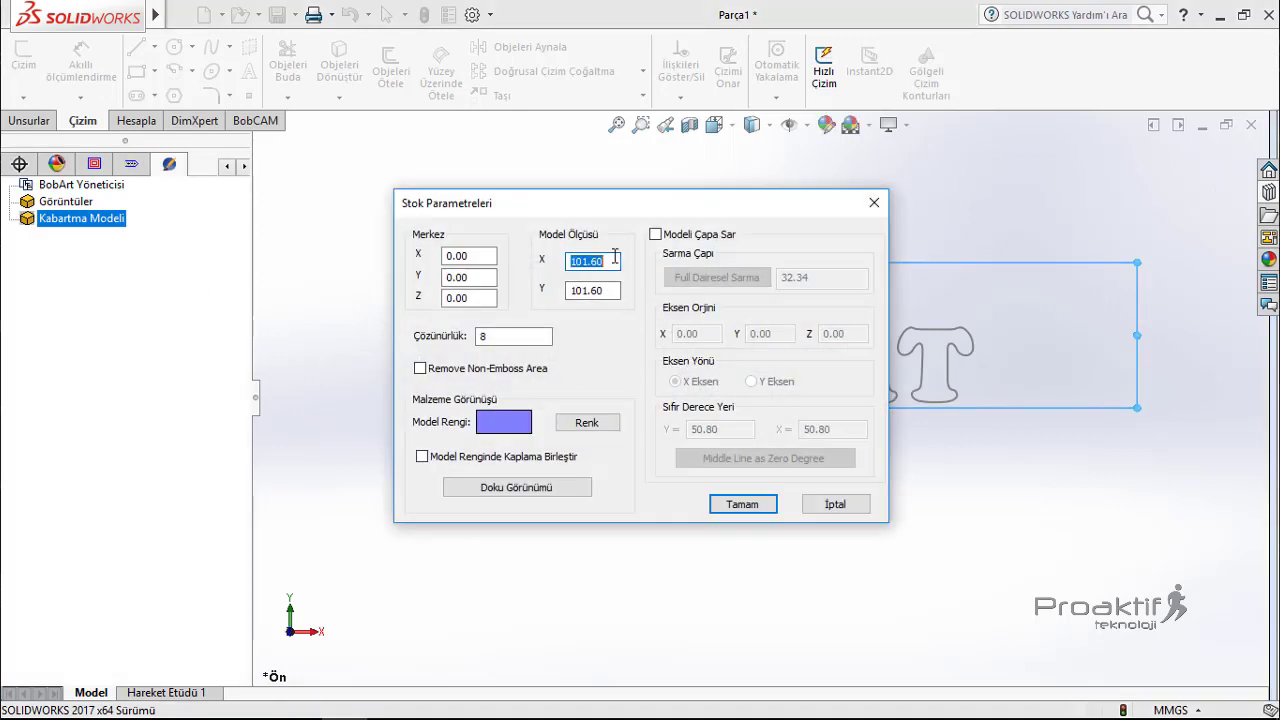
text(100)
key(Tab)
text(1)
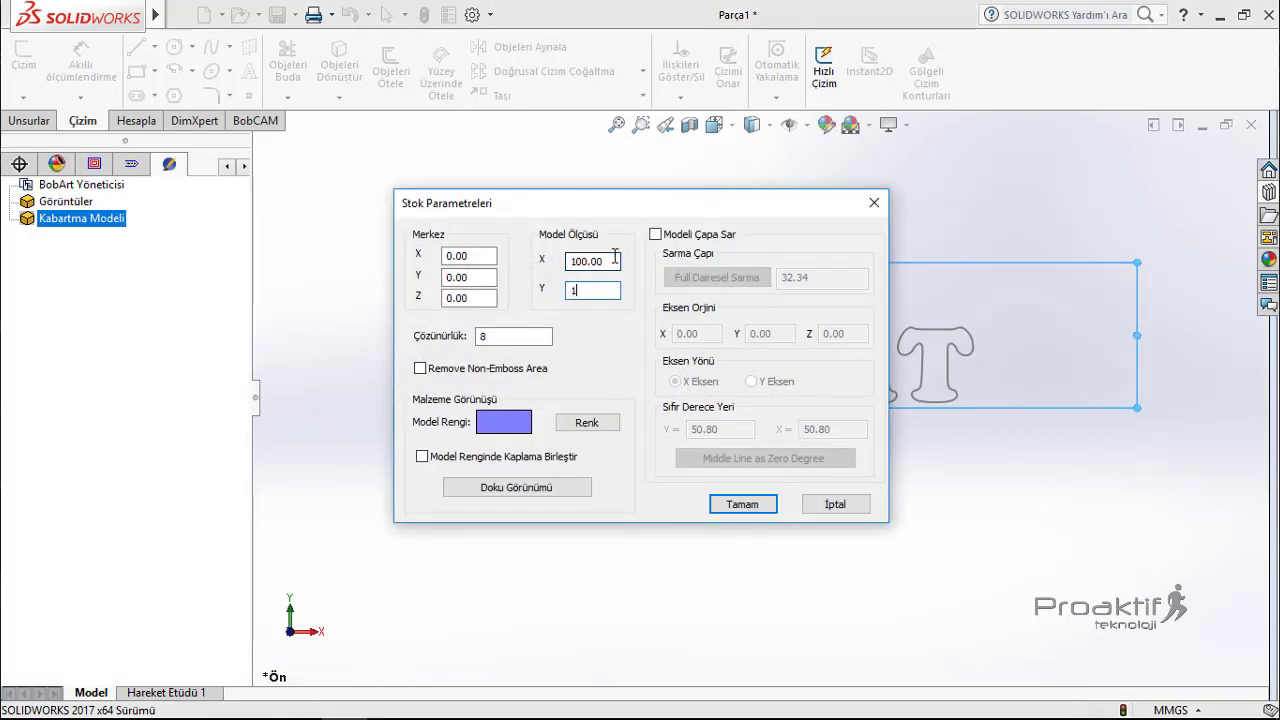
key(Tab)
text(3)
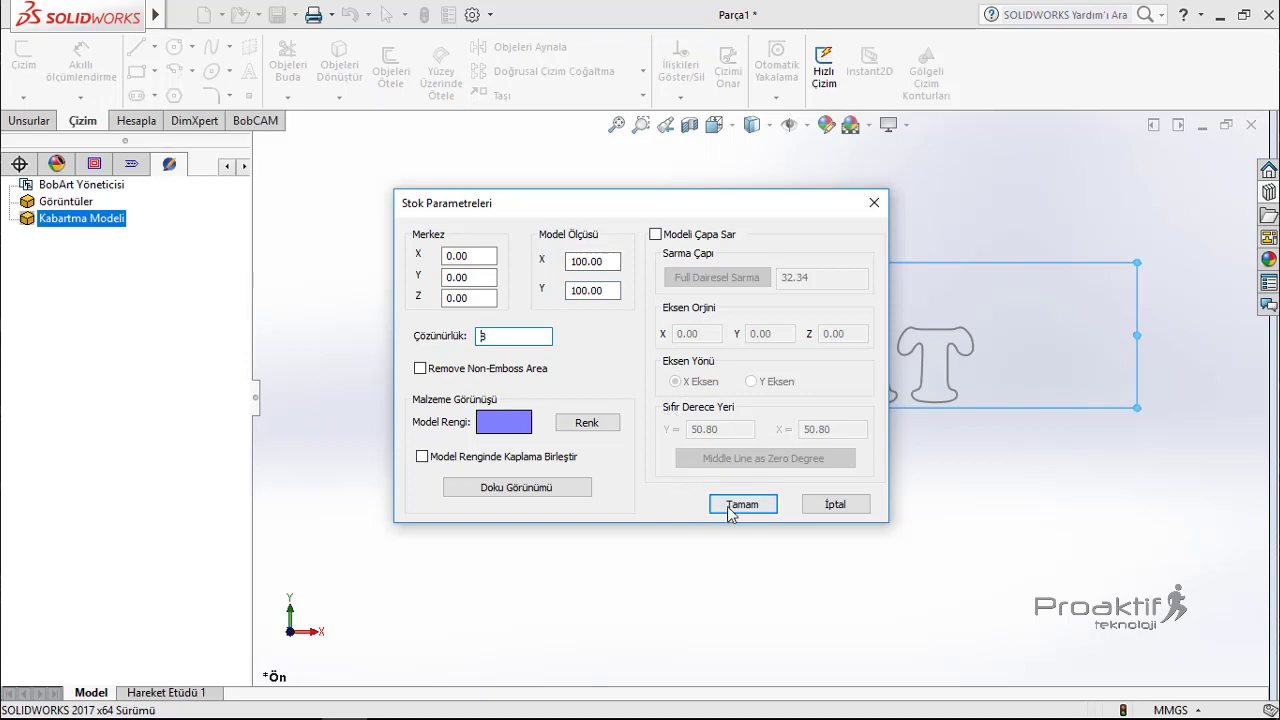
click(740, 503)
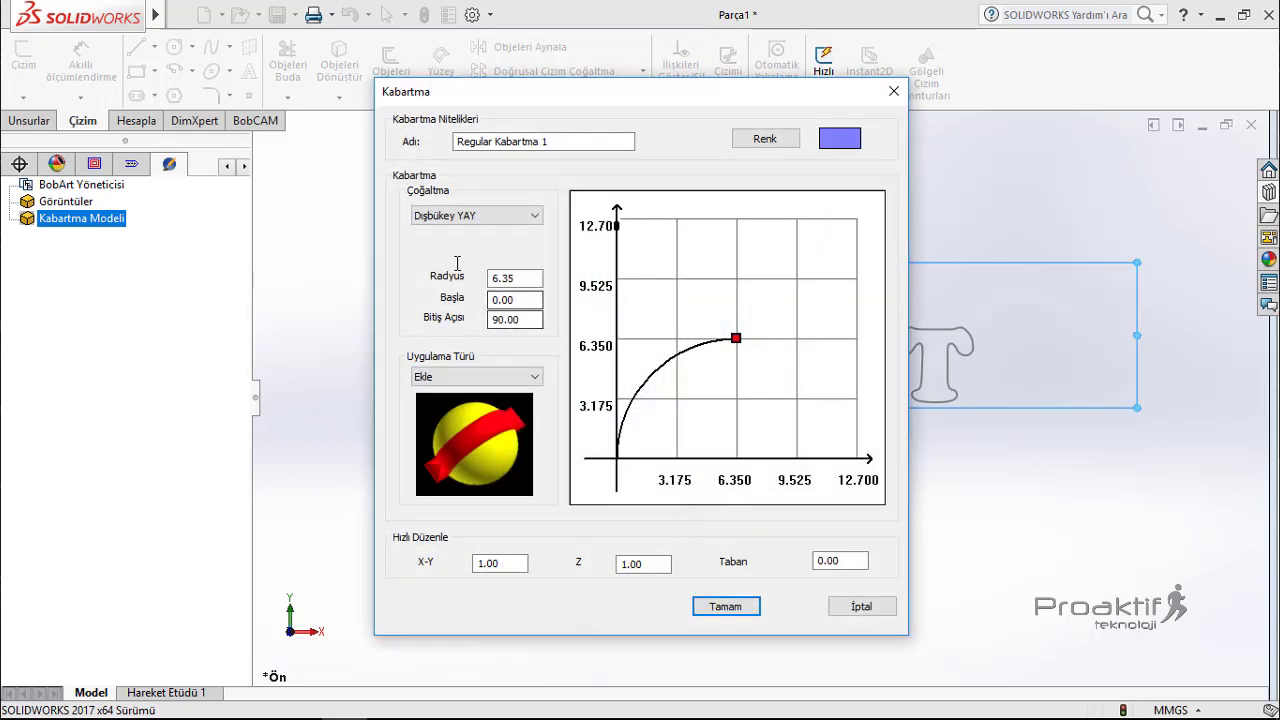
Apply the emboss with arc radius 3 and assign sketch Çizim1 as its geometry.
double_click(523, 281)
text(3)
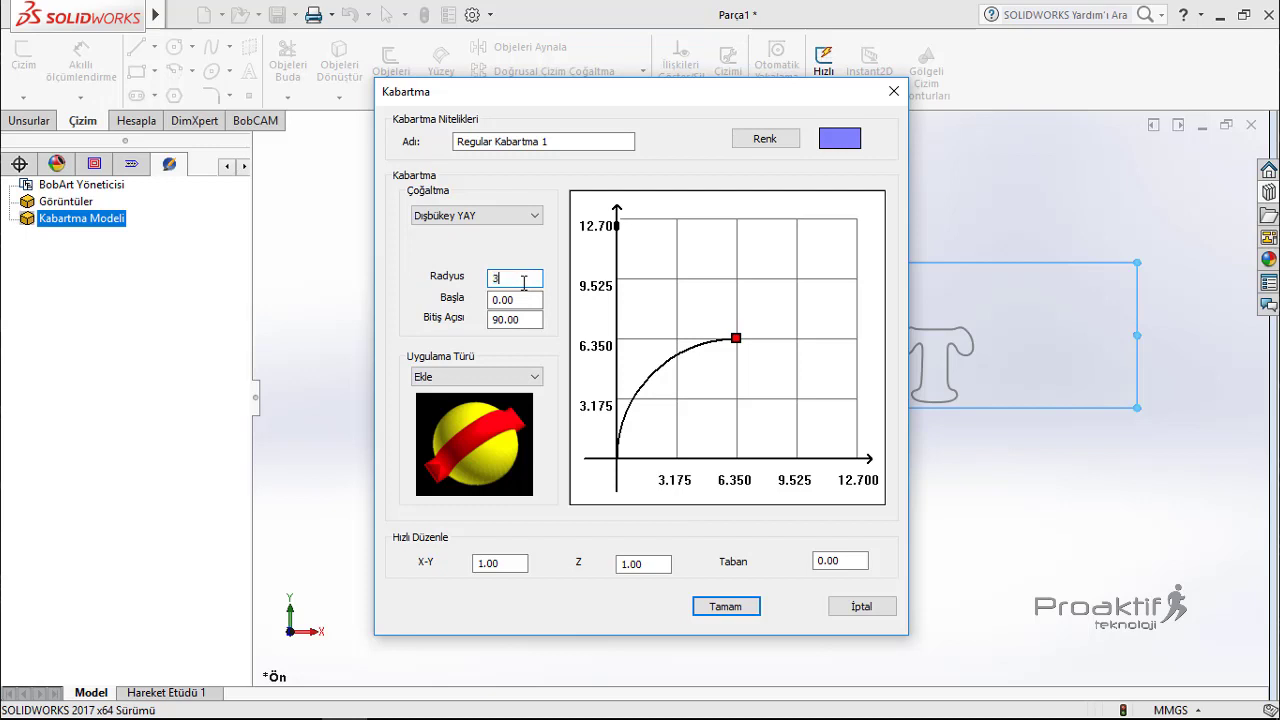
click(724, 606)
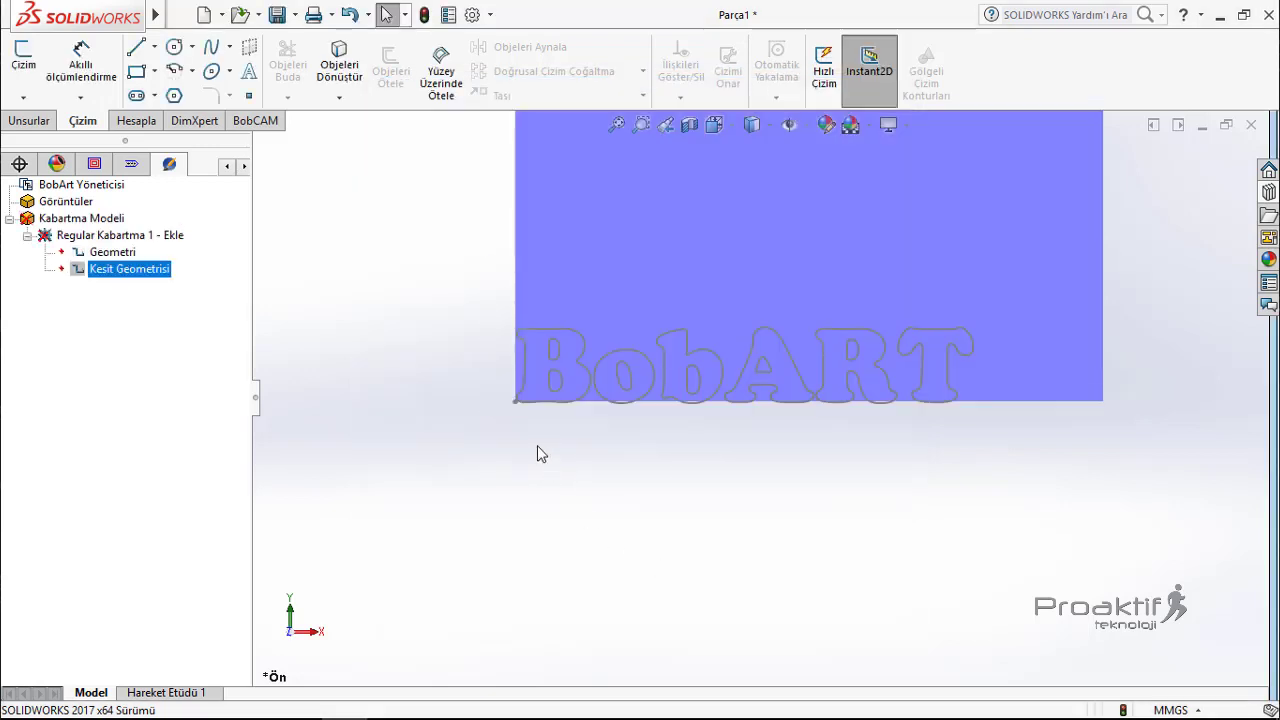
click(100, 252)
right_click(100, 252)
click(170, 262)
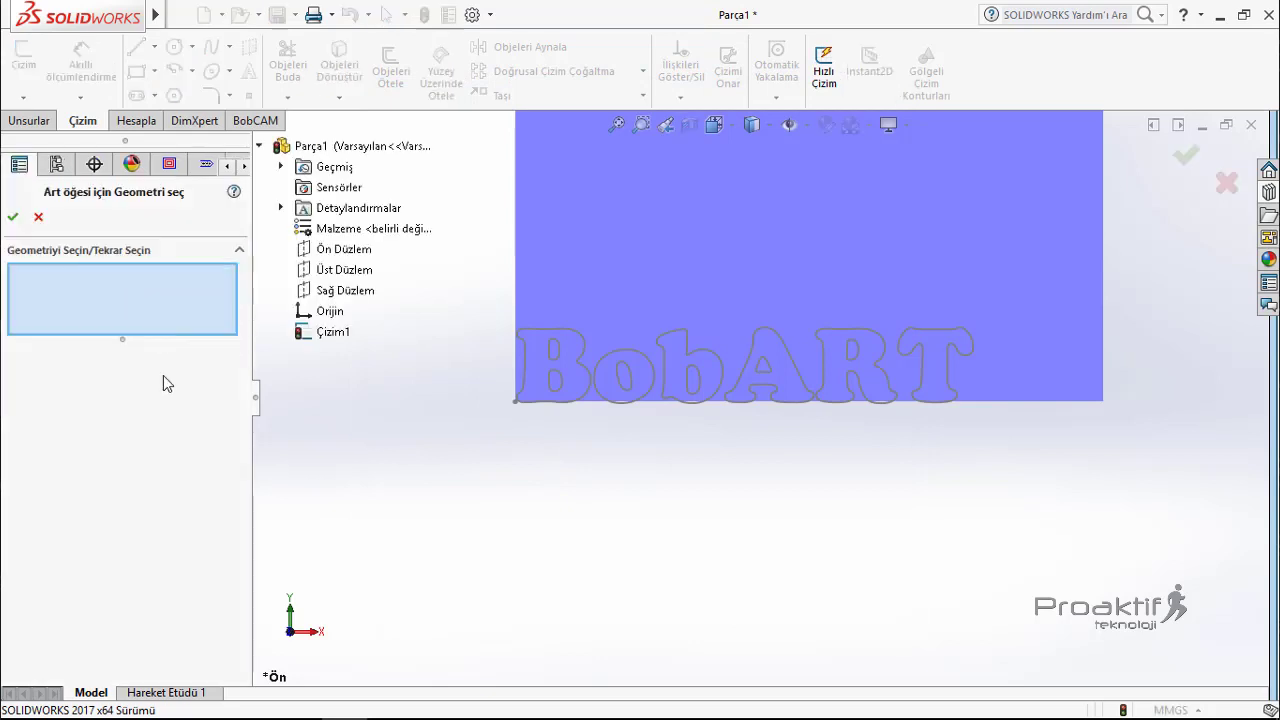
click(331, 331)
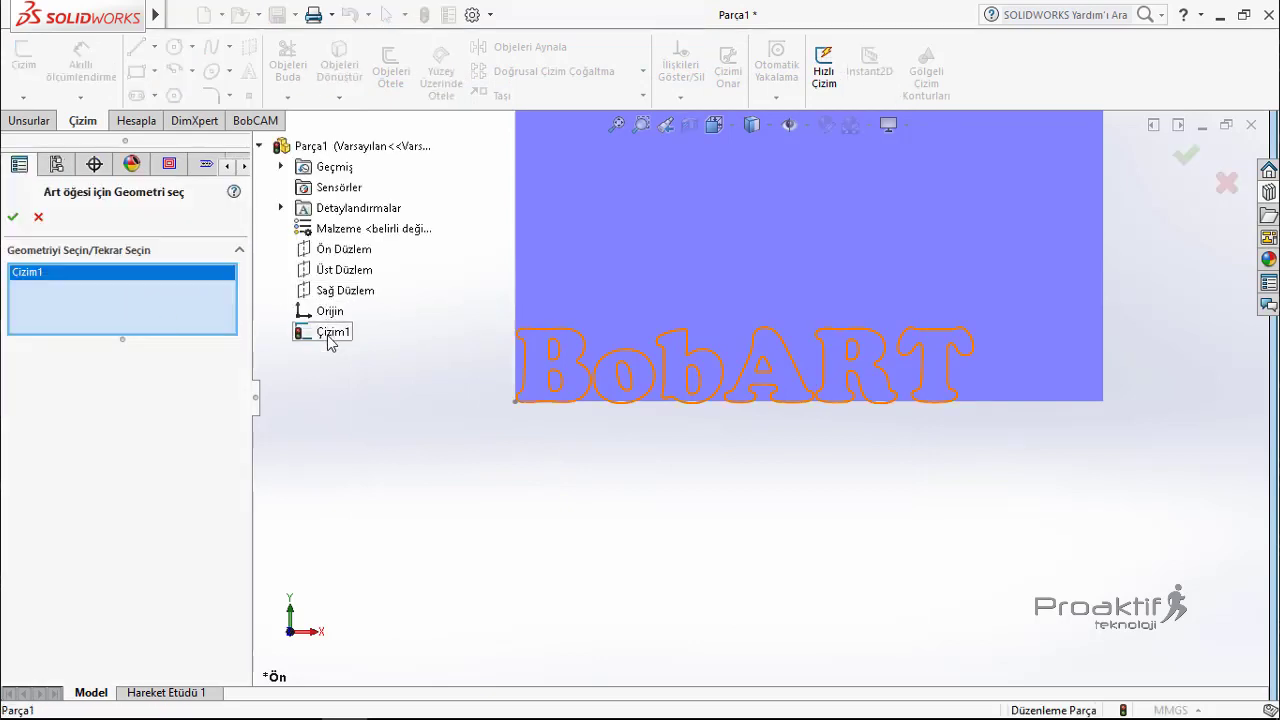
click(14, 217)
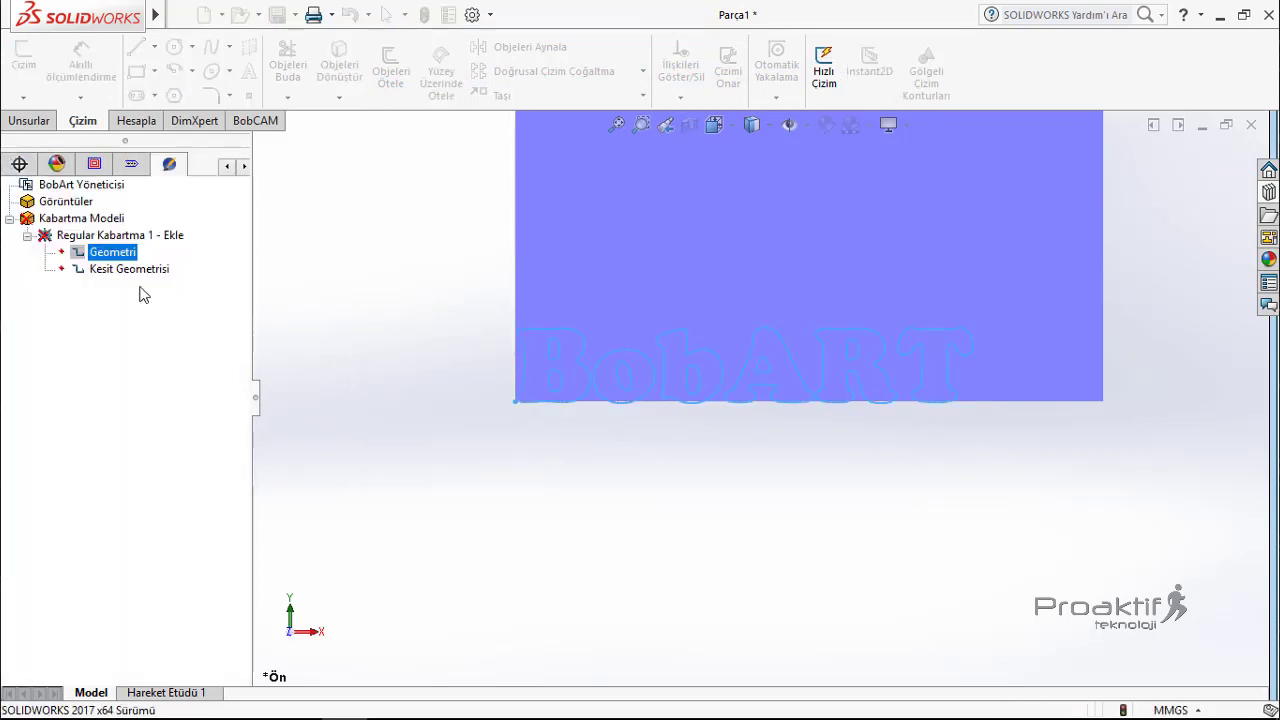
click(72, 222)
Recalculate Kabartma Modeli and orbit and zoom to inspect the raised BobART relief.
right_click(72, 222)
click(100, 230)
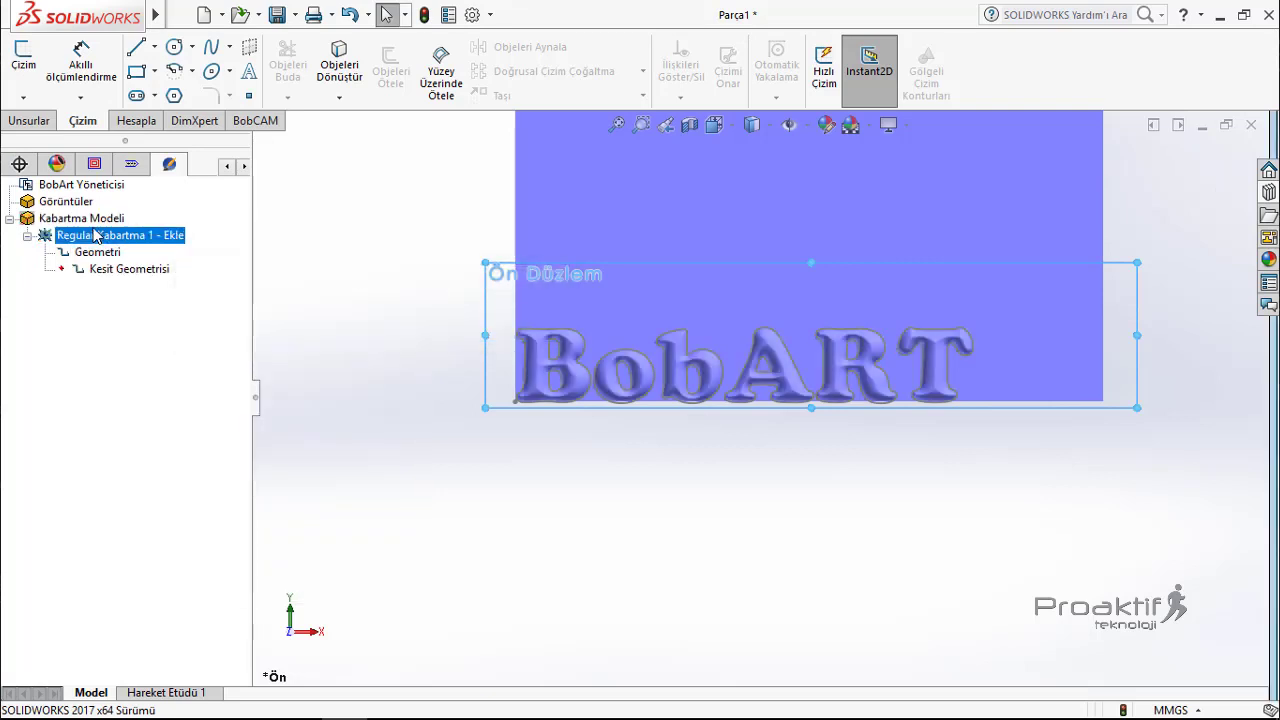
middle_drag(708, 366, 700, 251)
scroll(780, 414, down, 3)
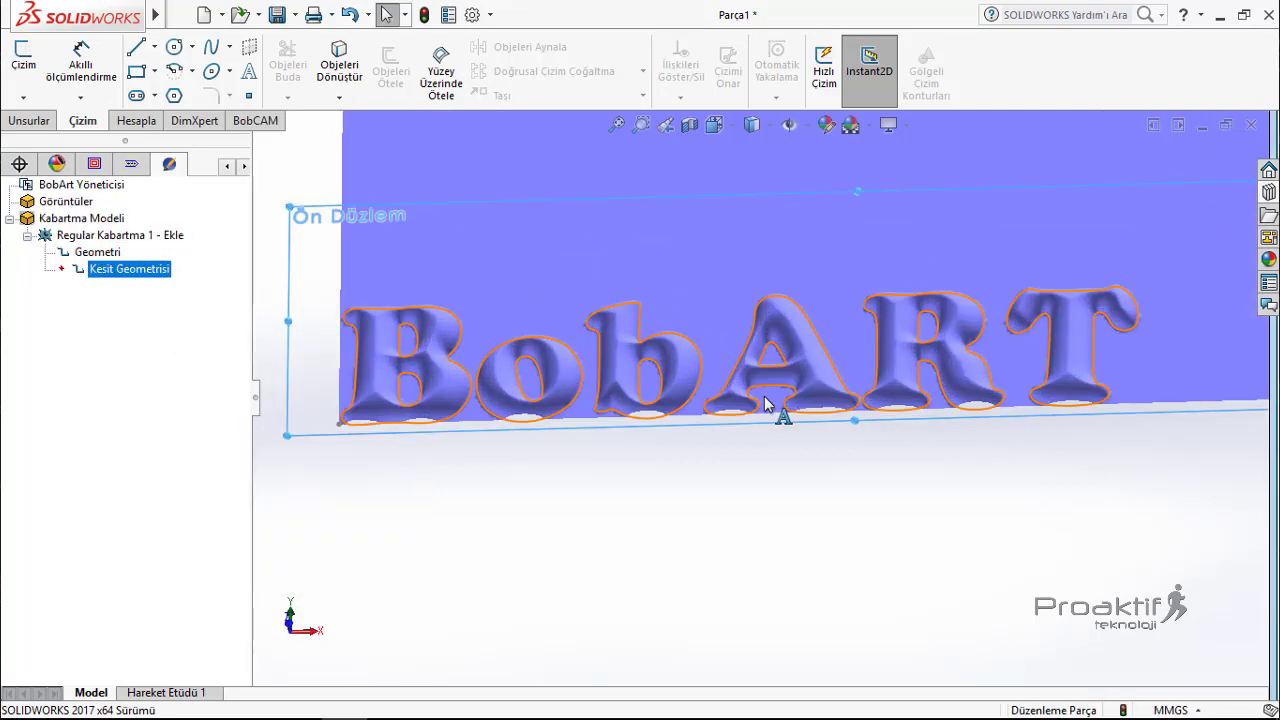
scroll(760, 398, down, 2)
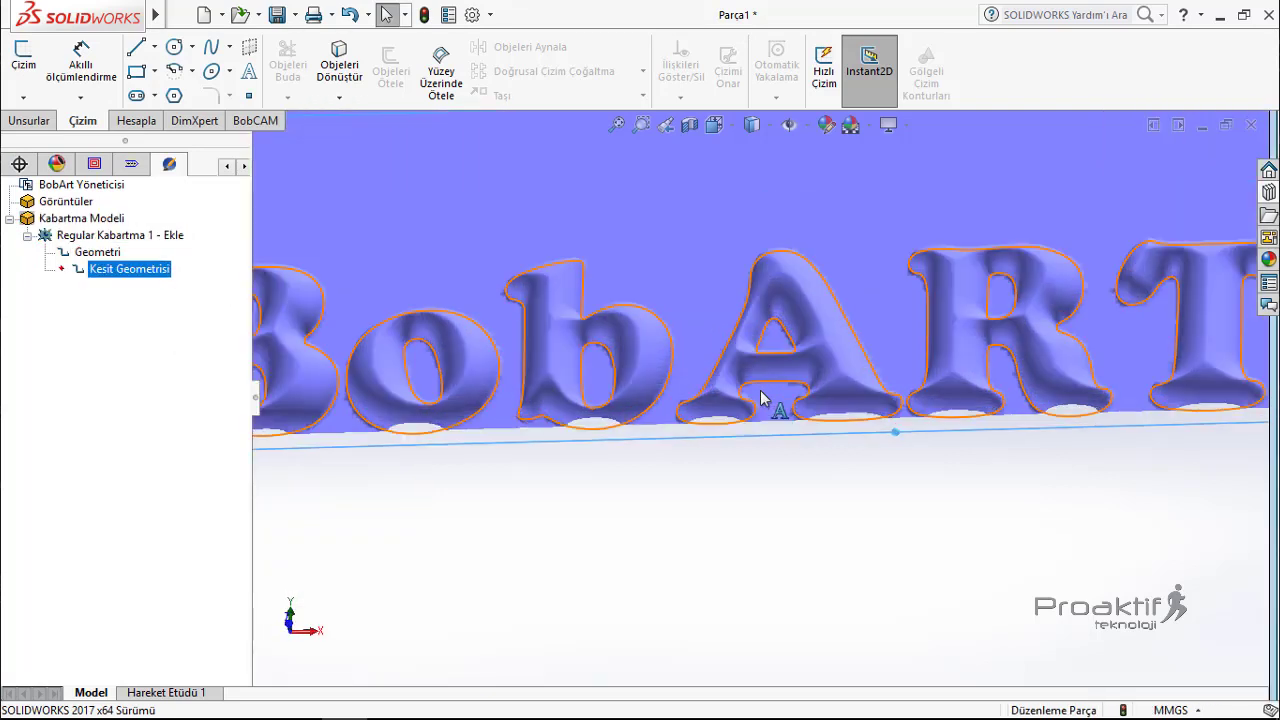
scroll(760, 398, up, 3)
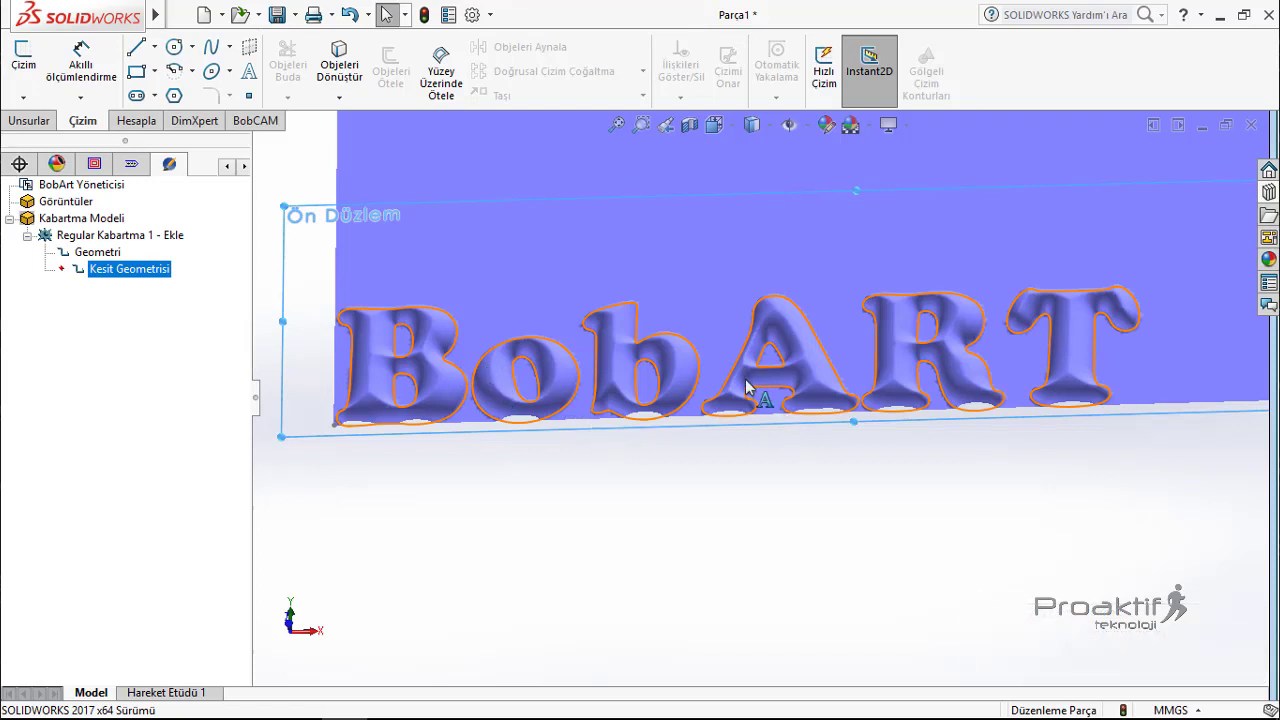
click(158, 235)
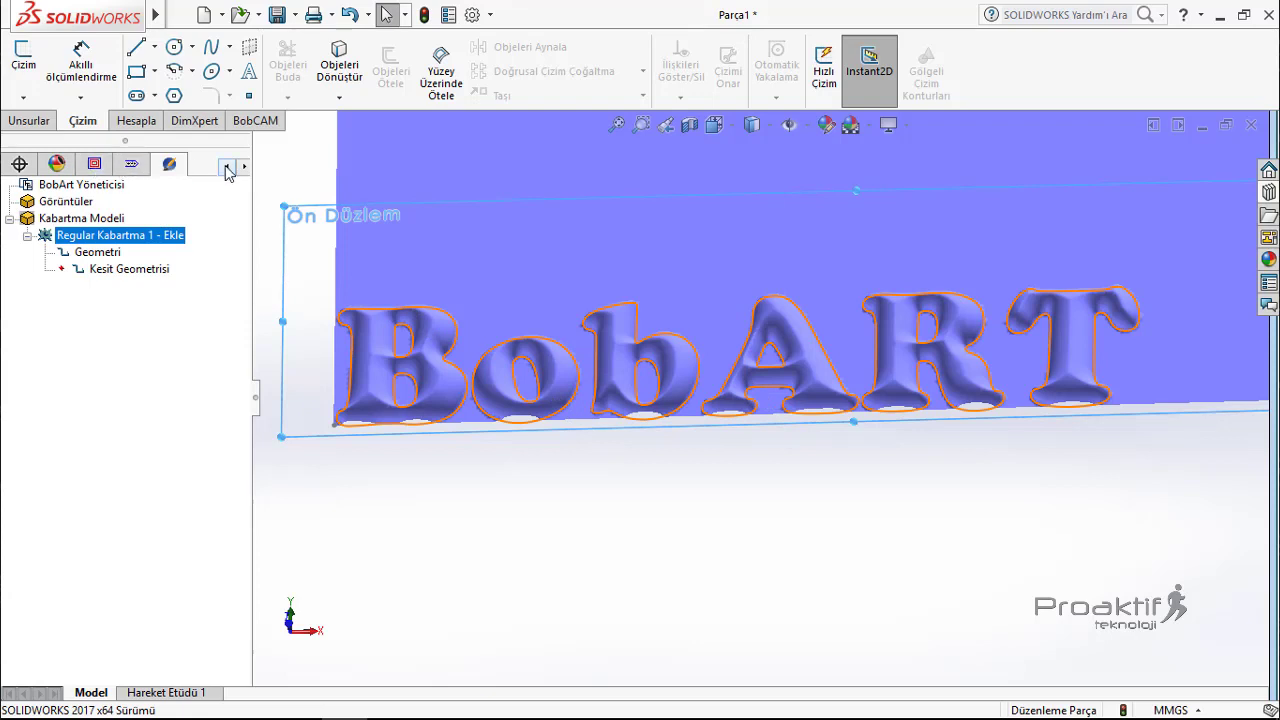
Hide the Kabartma Modeli emboss with Boş/Dolu in the BobArt manager.
click(228, 167)
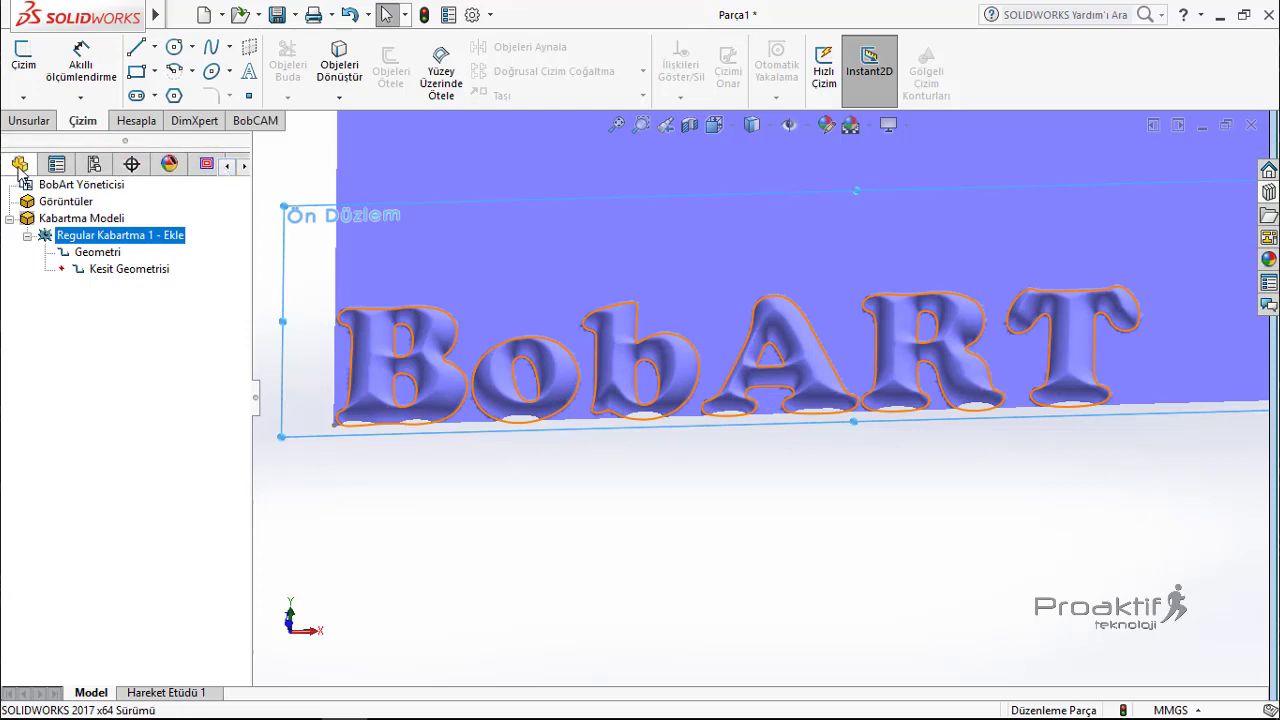
click(19, 166)
click(244, 166)
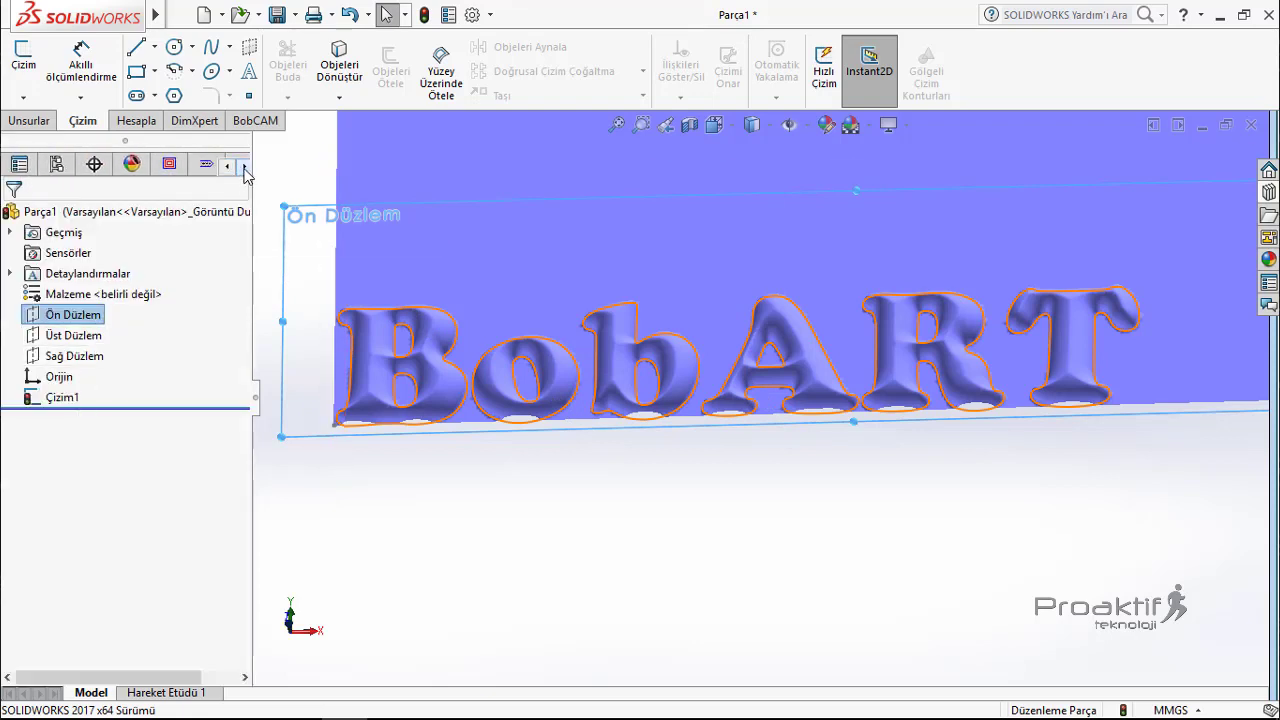
click(169, 163)
click(63, 220)
right_click(63, 222)
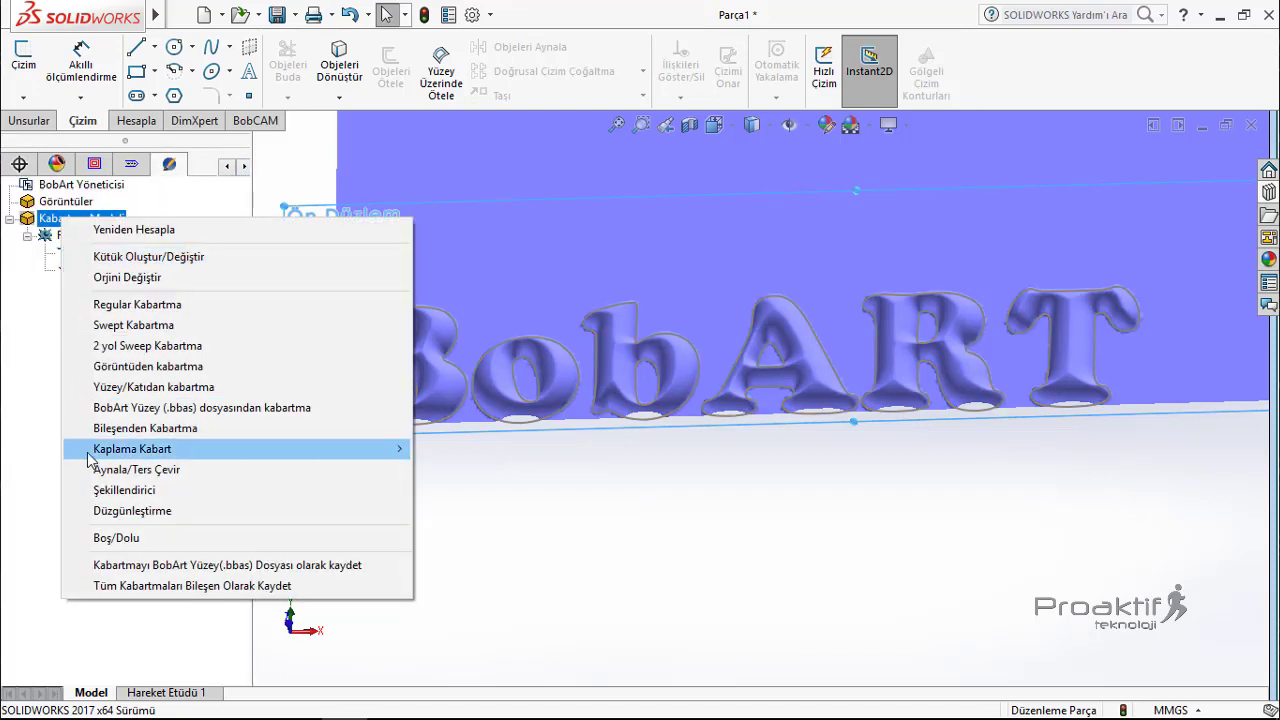
click(88, 538)
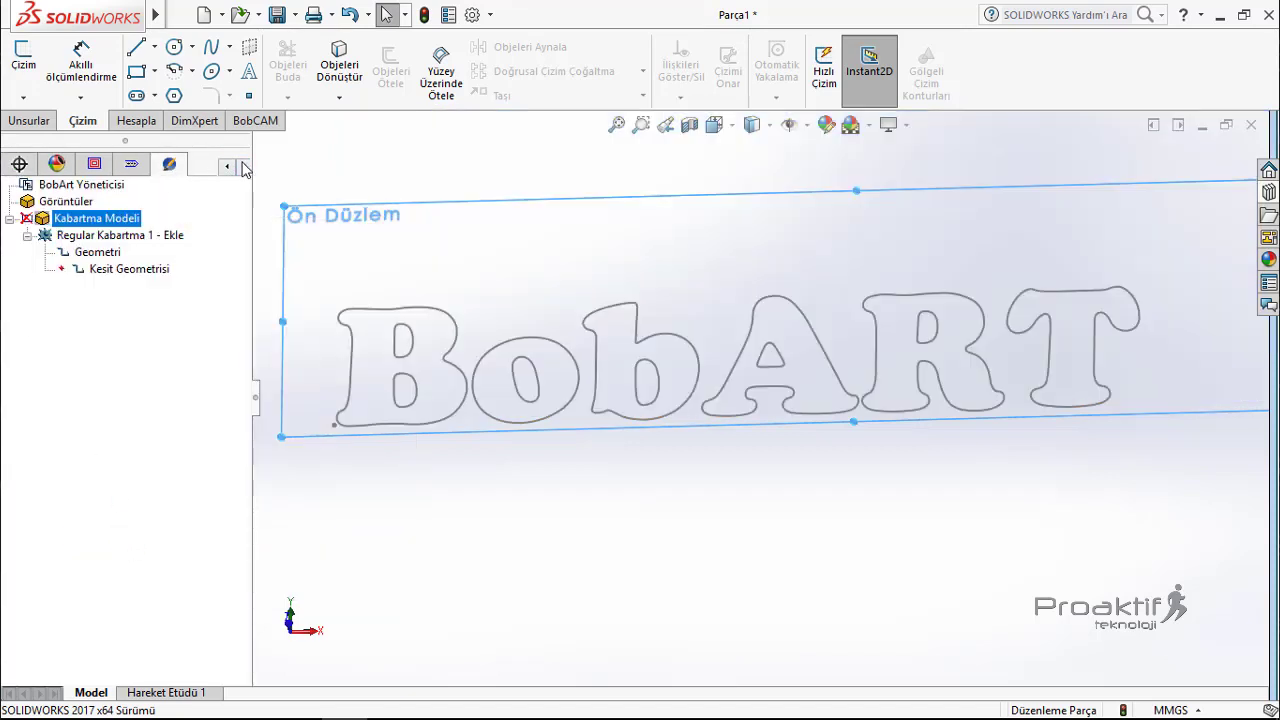
Return to the design tree, clear the selection and bring up the view orientations.
click(227, 166)
click(227, 166)
click(38, 165)
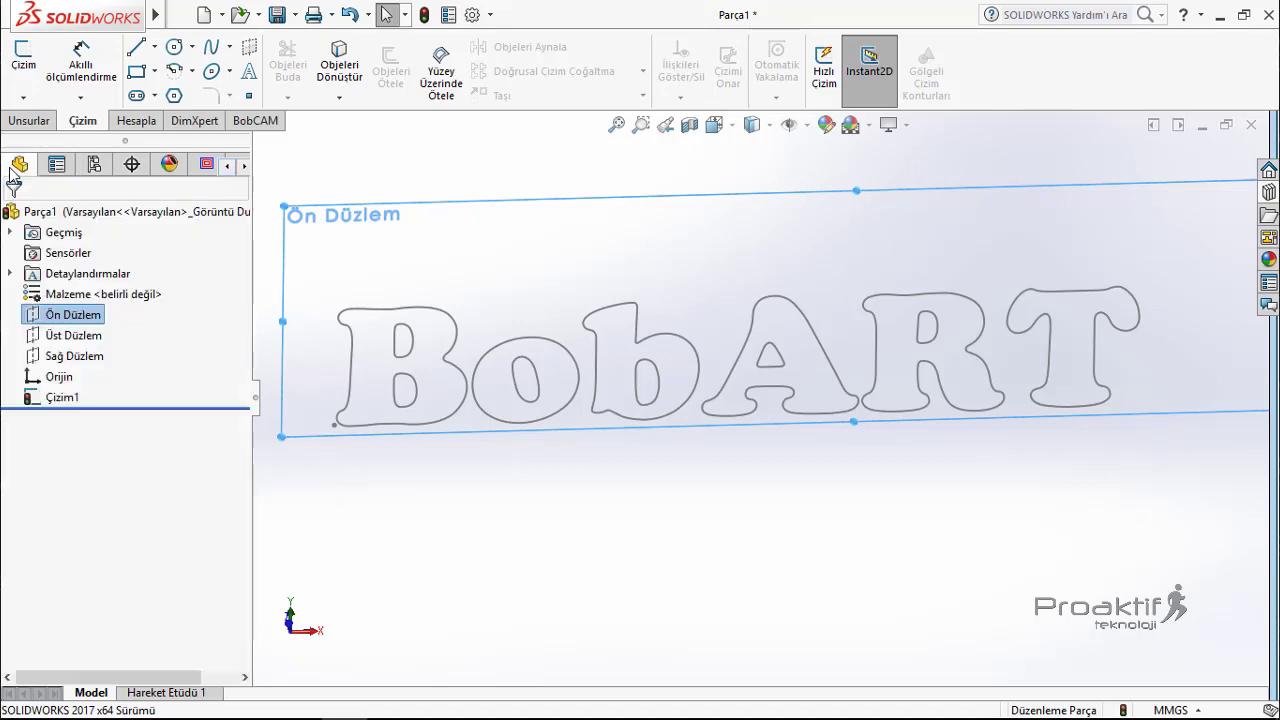
click(480, 524)
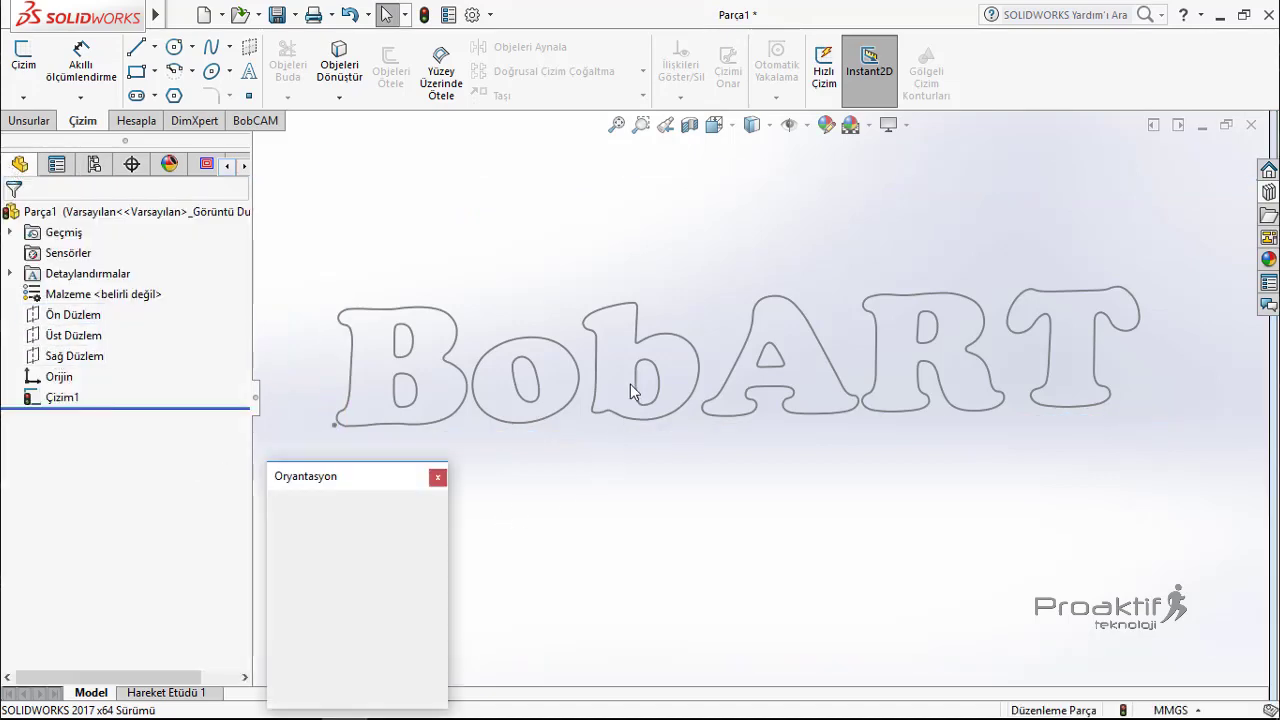
key(ctrl+1)
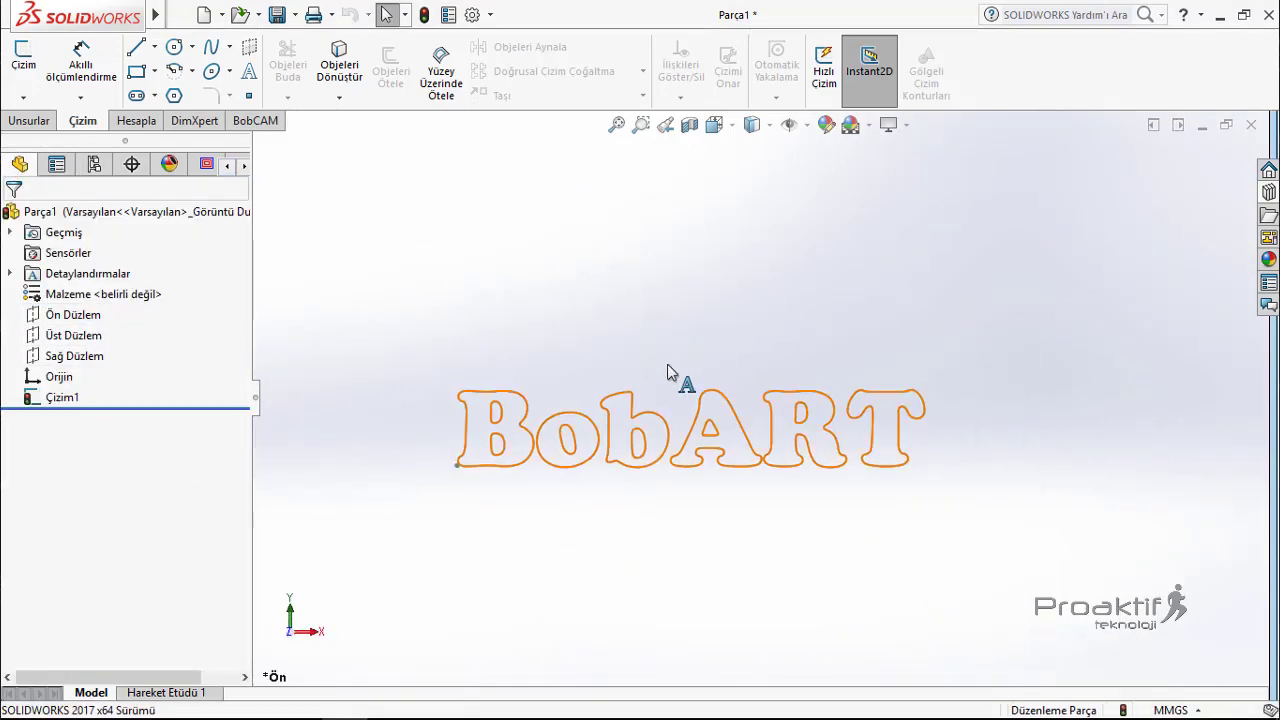
Open the Çizim1 text sketch for editing.
click(609, 421)
right_click(609, 423)
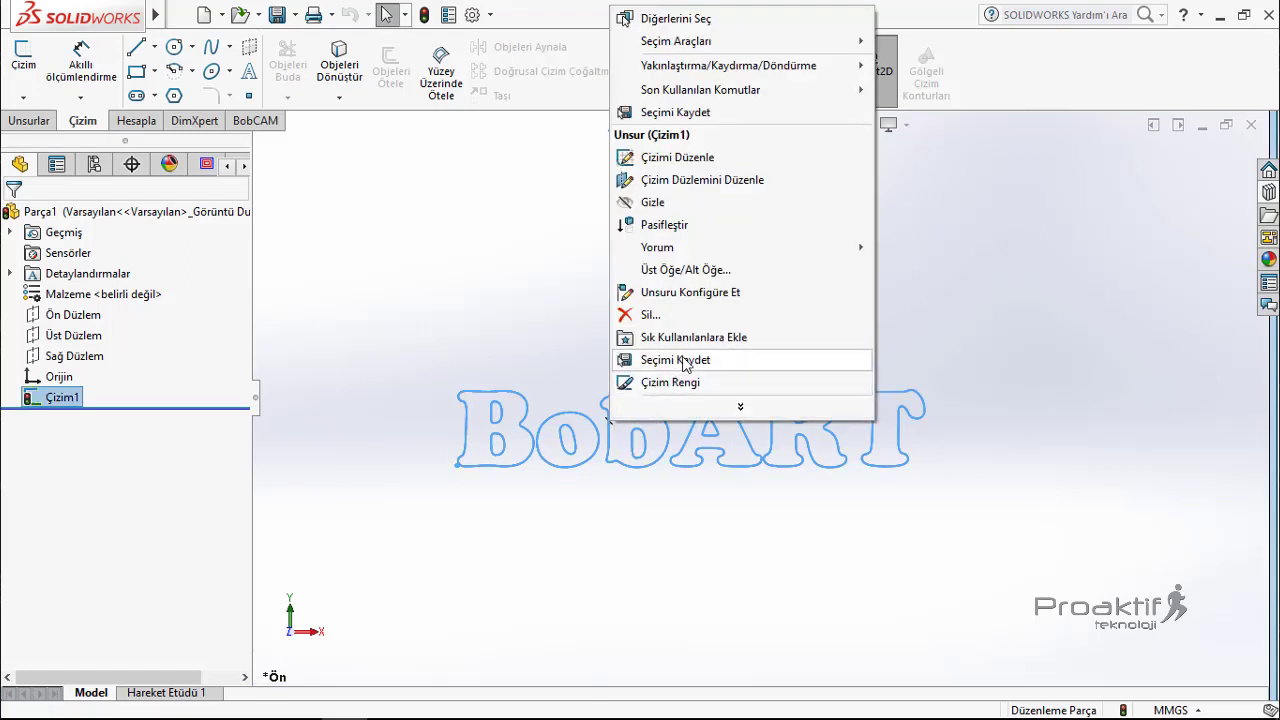
click(684, 162)
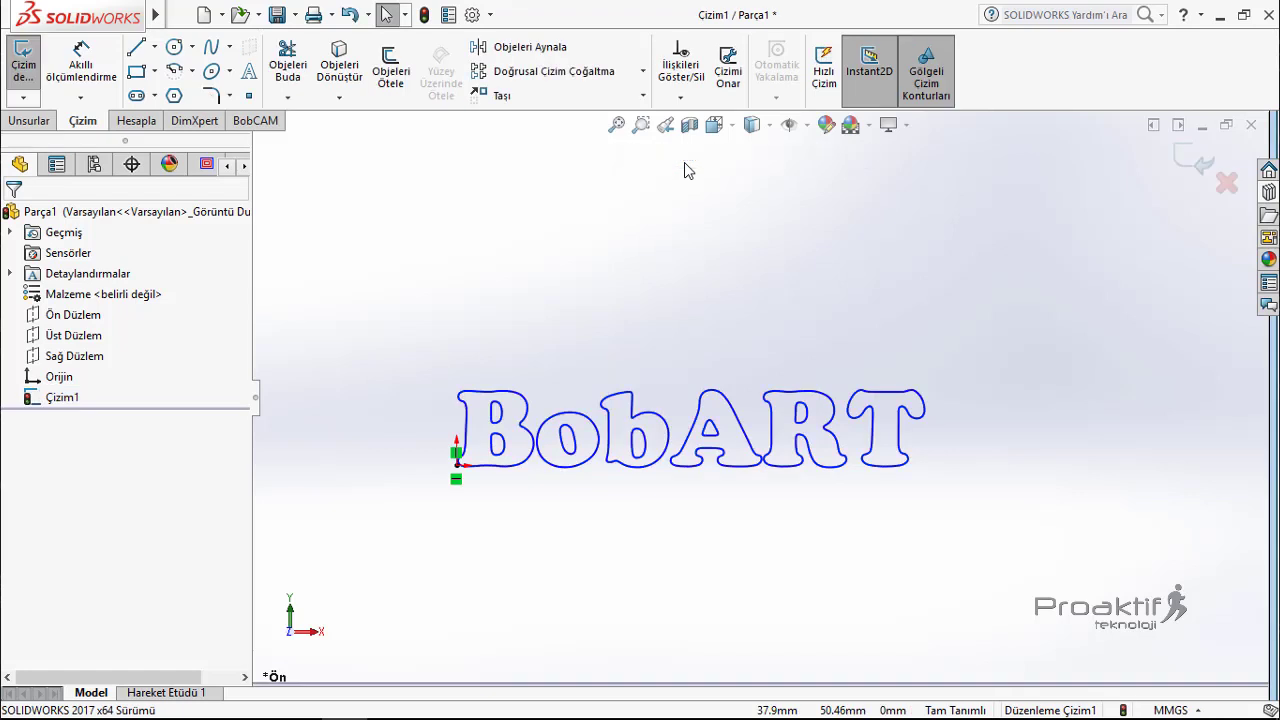
Explode the BobART sketch text into contours, zoom to fit, and exit the sketch.
right_click(613, 442)
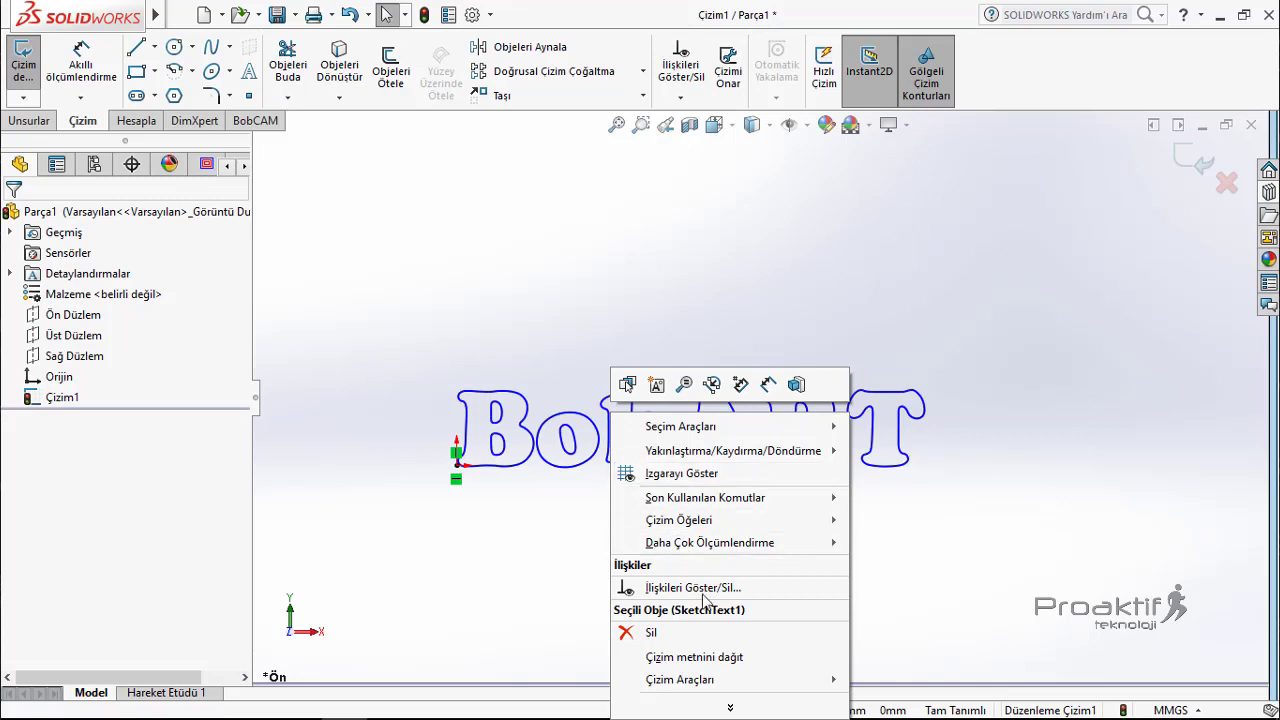
click(722, 657)
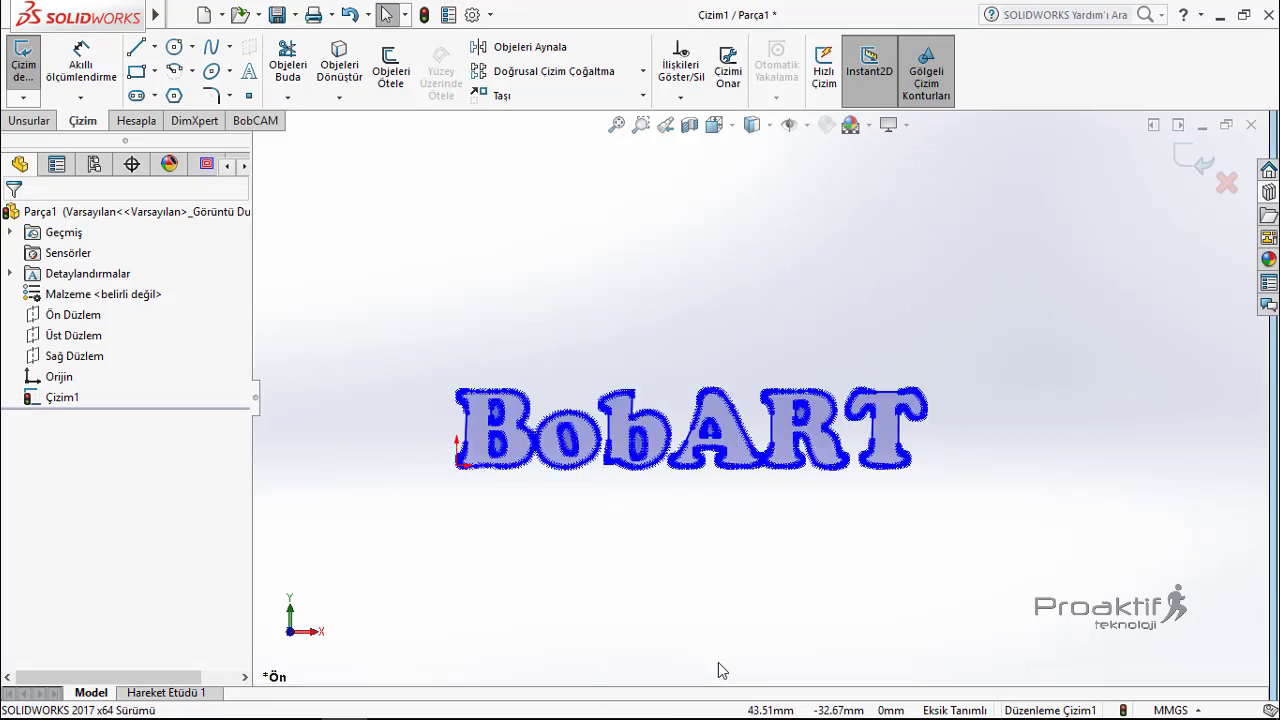
scroll(612, 505, down, 3)
scroll(560, 420, down, 1)
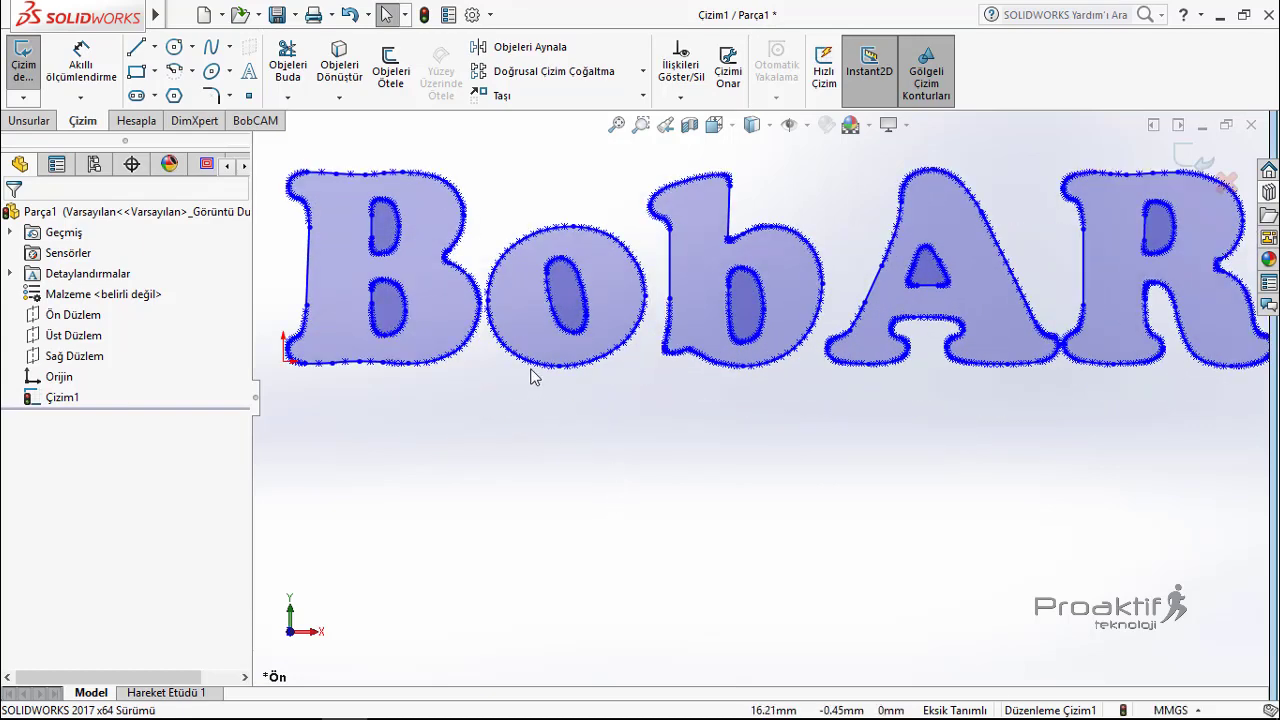
scroll(500, 362, up, 1)
key(z)
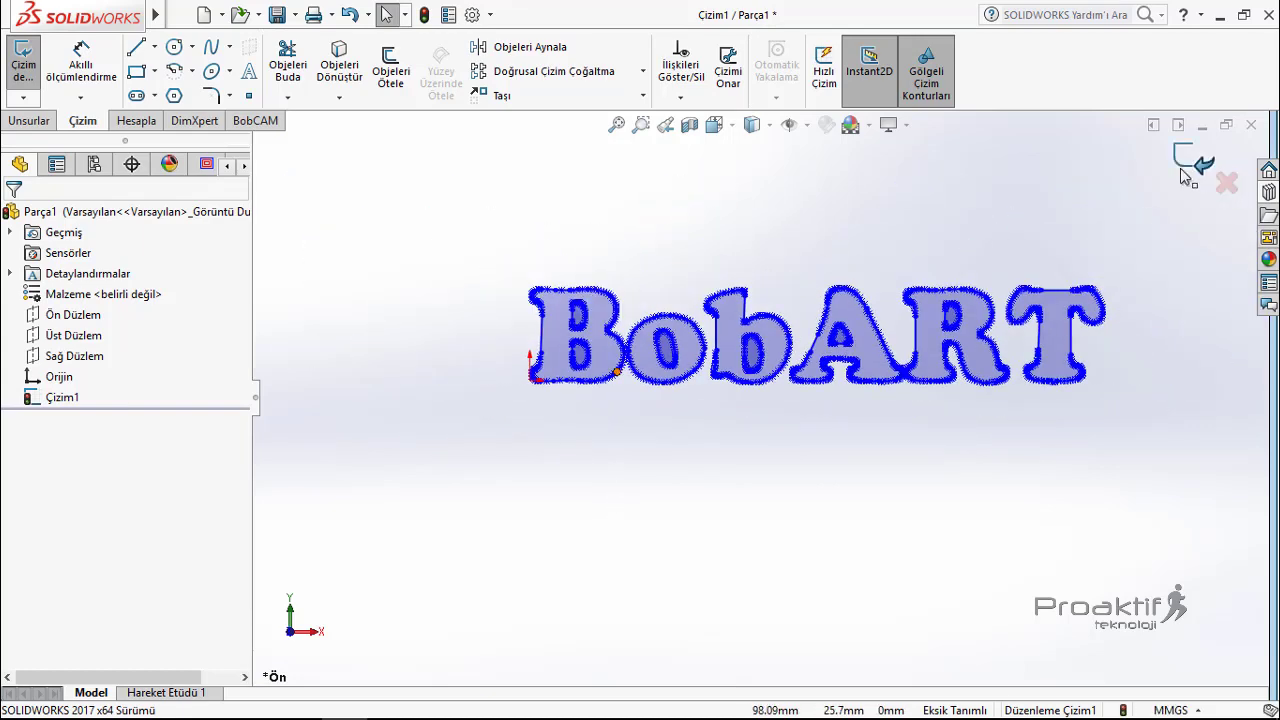
click(1190, 162)
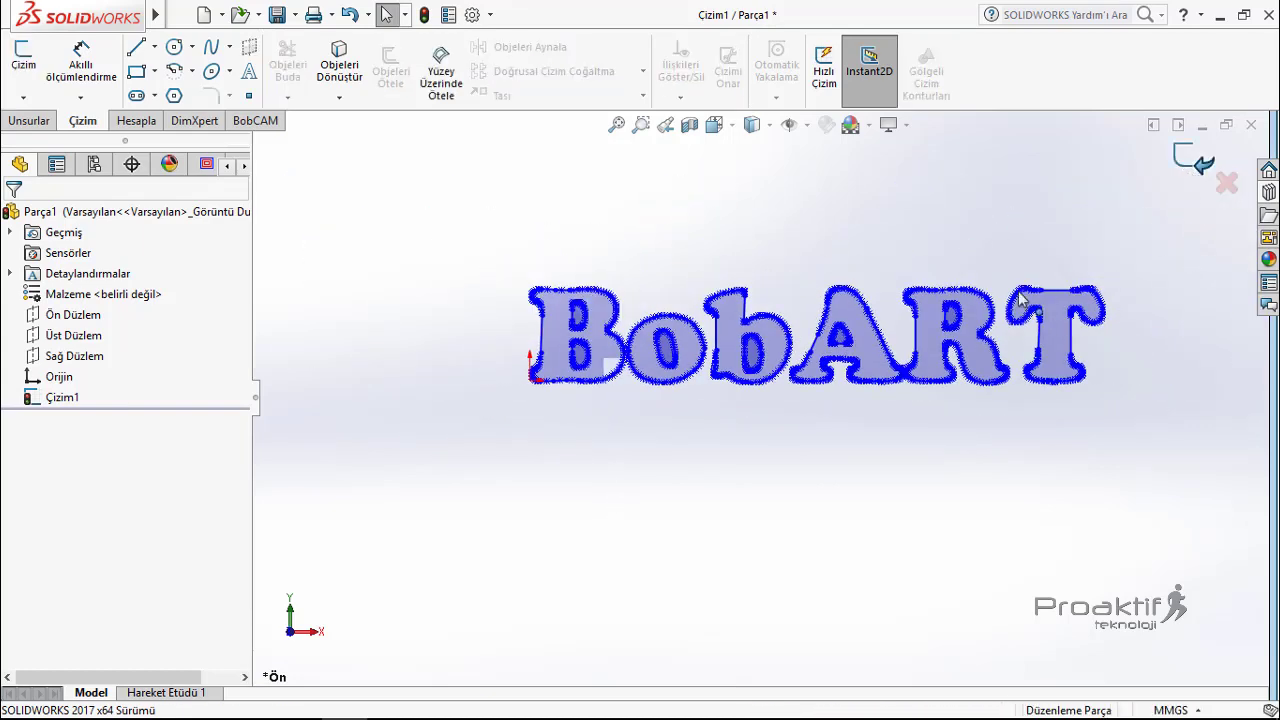
Start a sketch on the front plane and convert the letter B's outer outline.
click(42, 316)
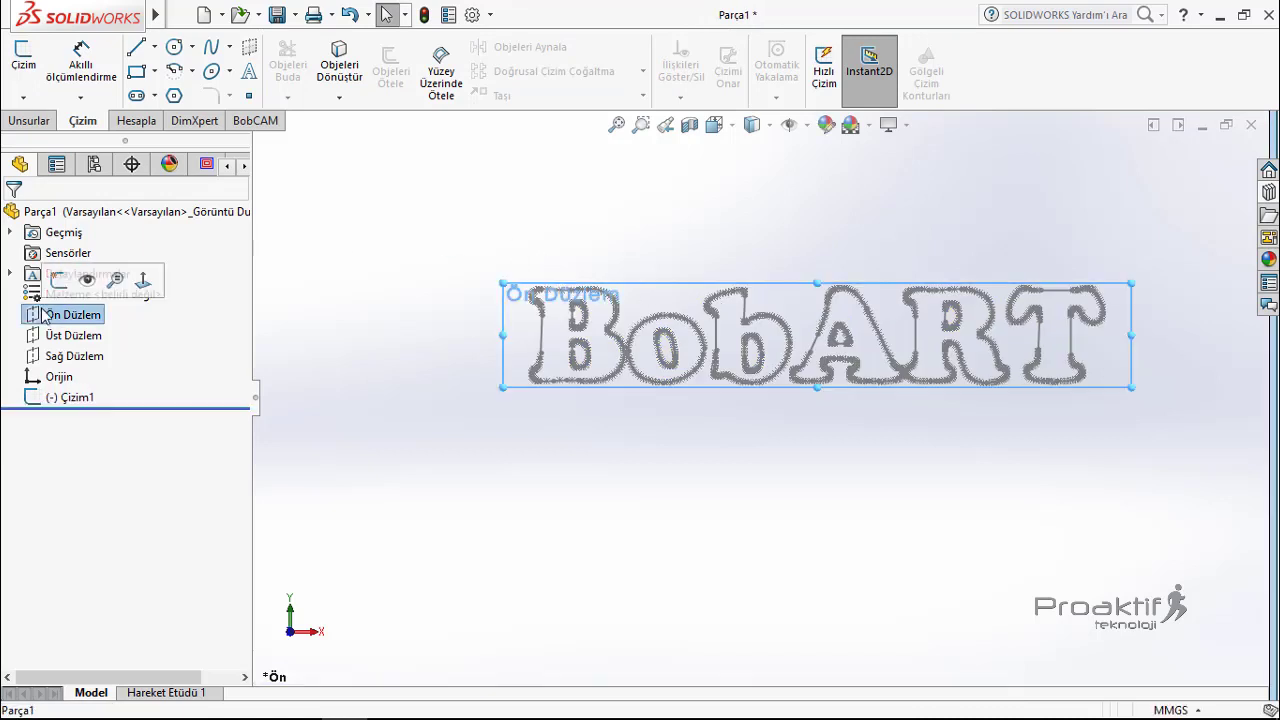
click(12, 60)
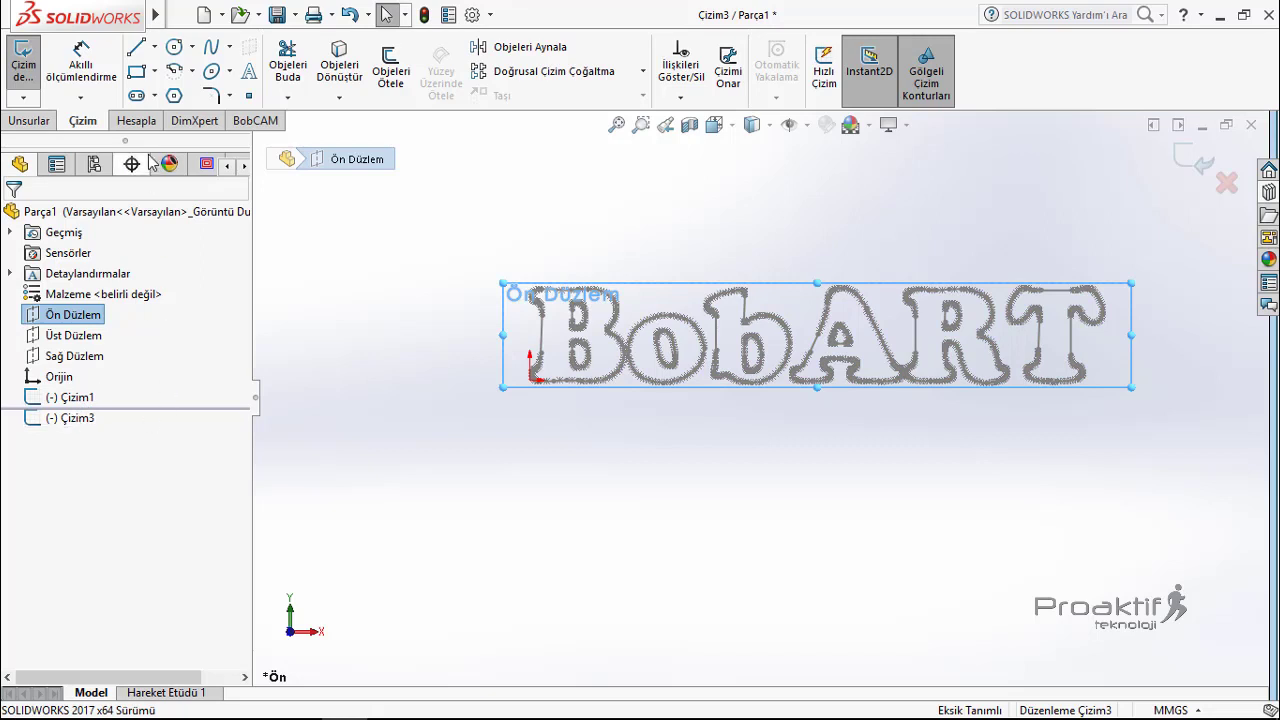
click(337, 60)
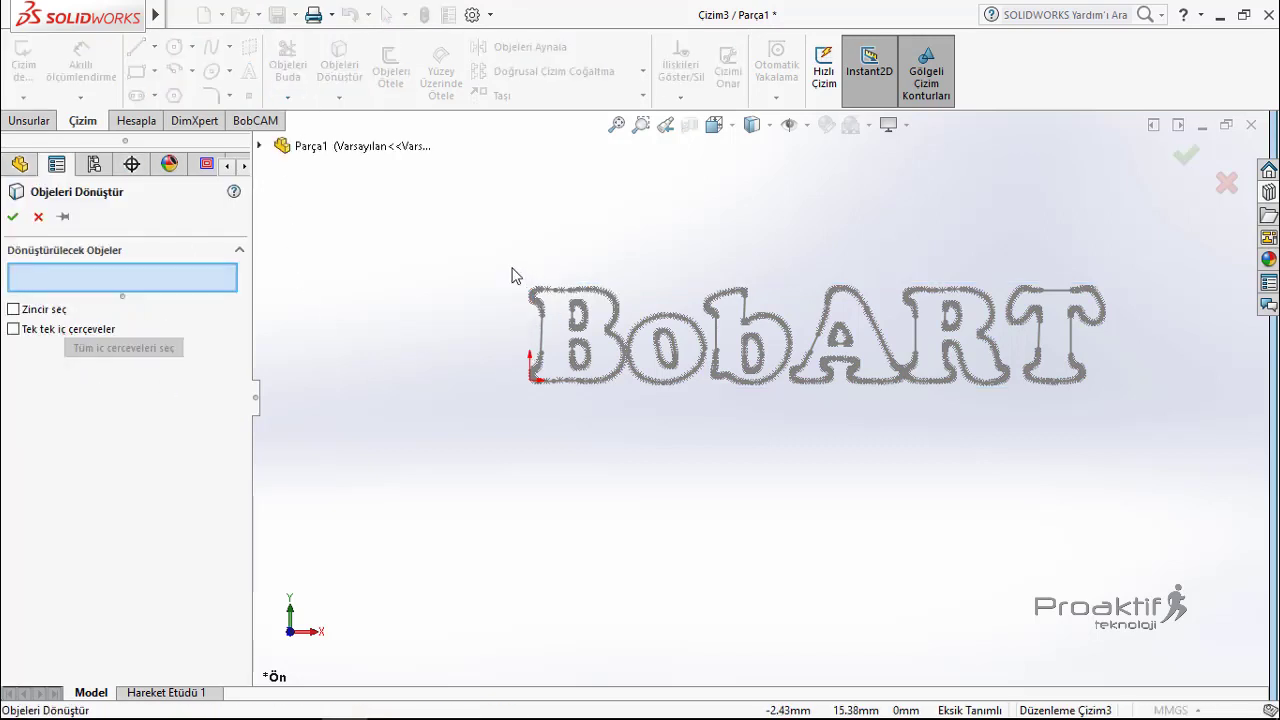
scroll(600, 340, down, 5)
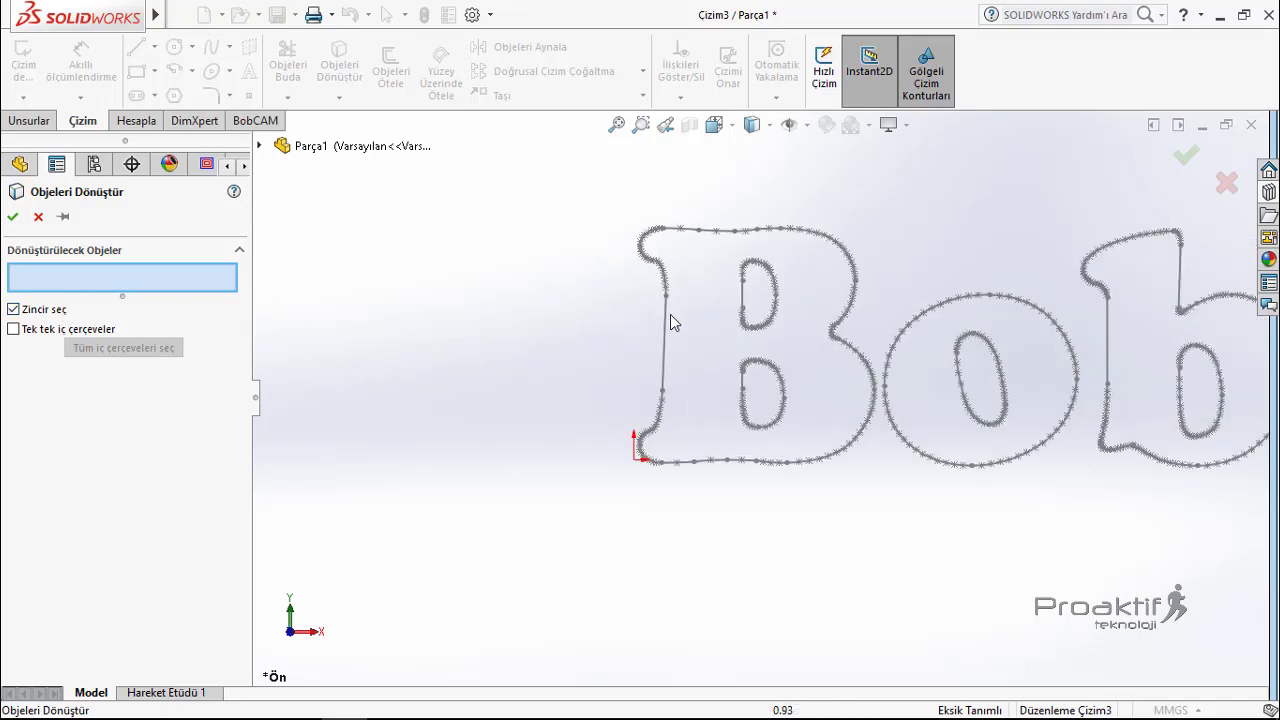
scroll(670, 330, down, 3)
click(670, 340)
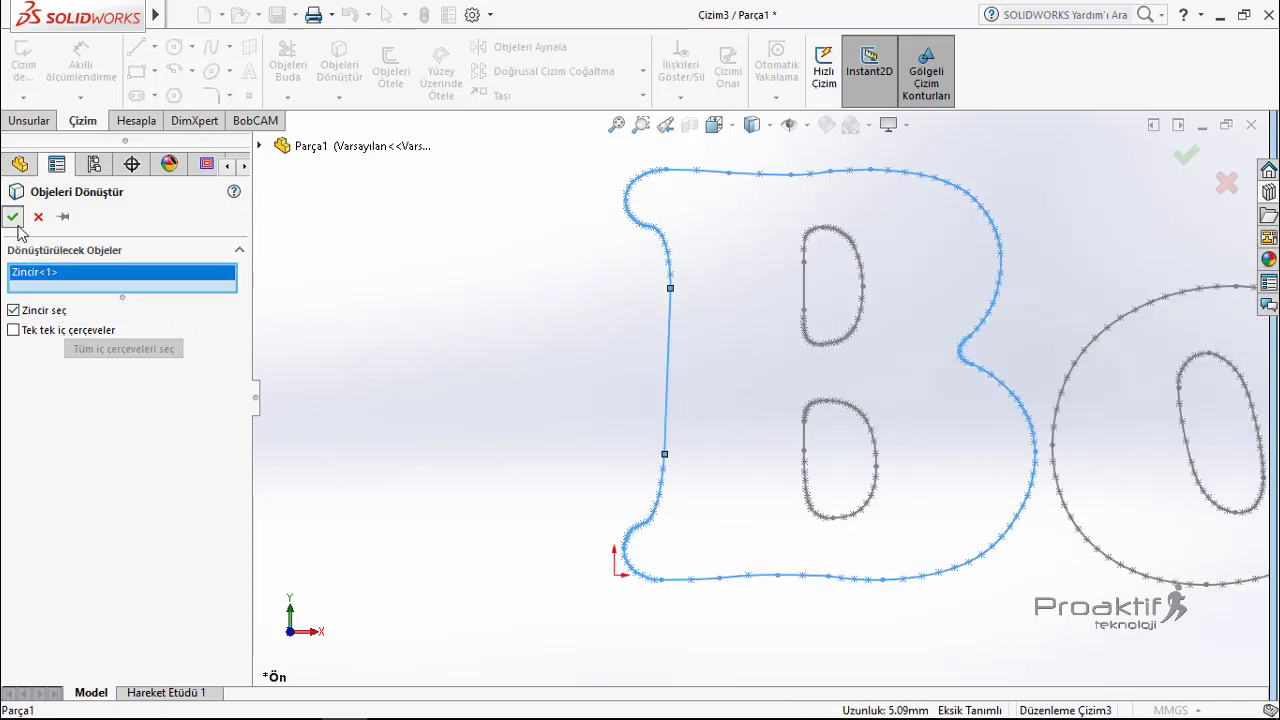
key(Return)
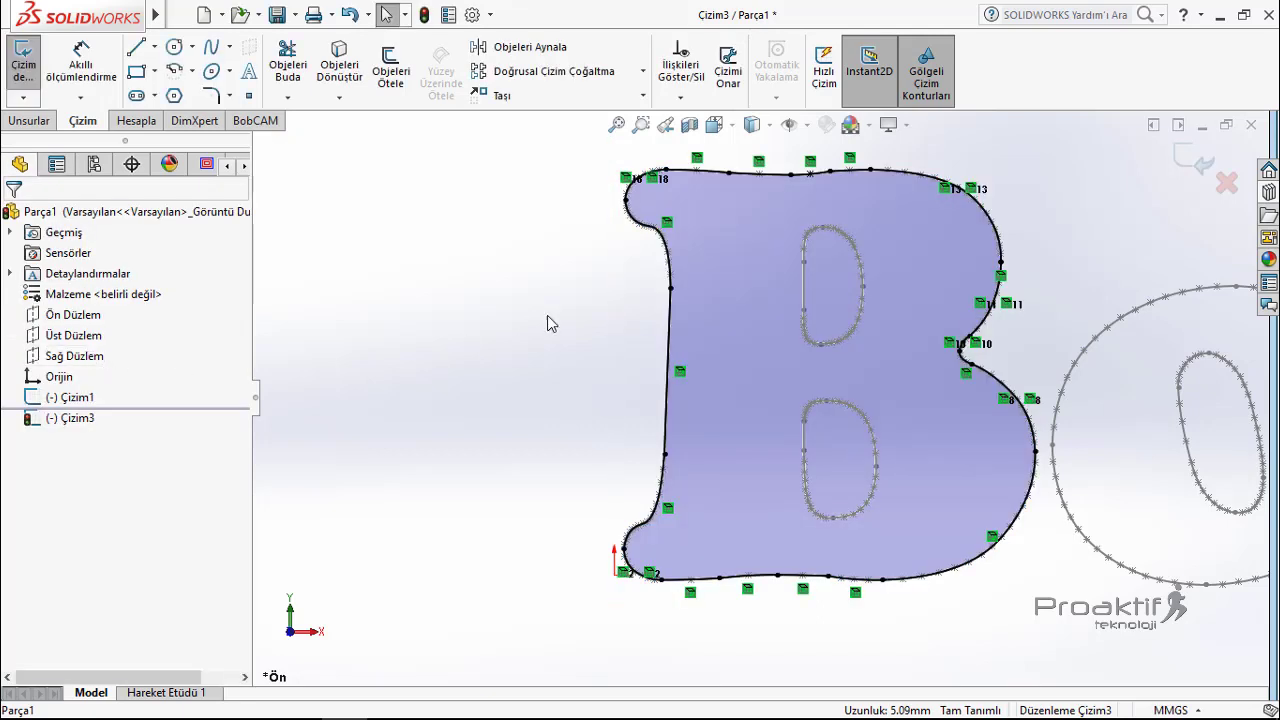
Convert the B's upper and lower inner loops and exit the sketch.
click(339, 62)
click(805, 292)
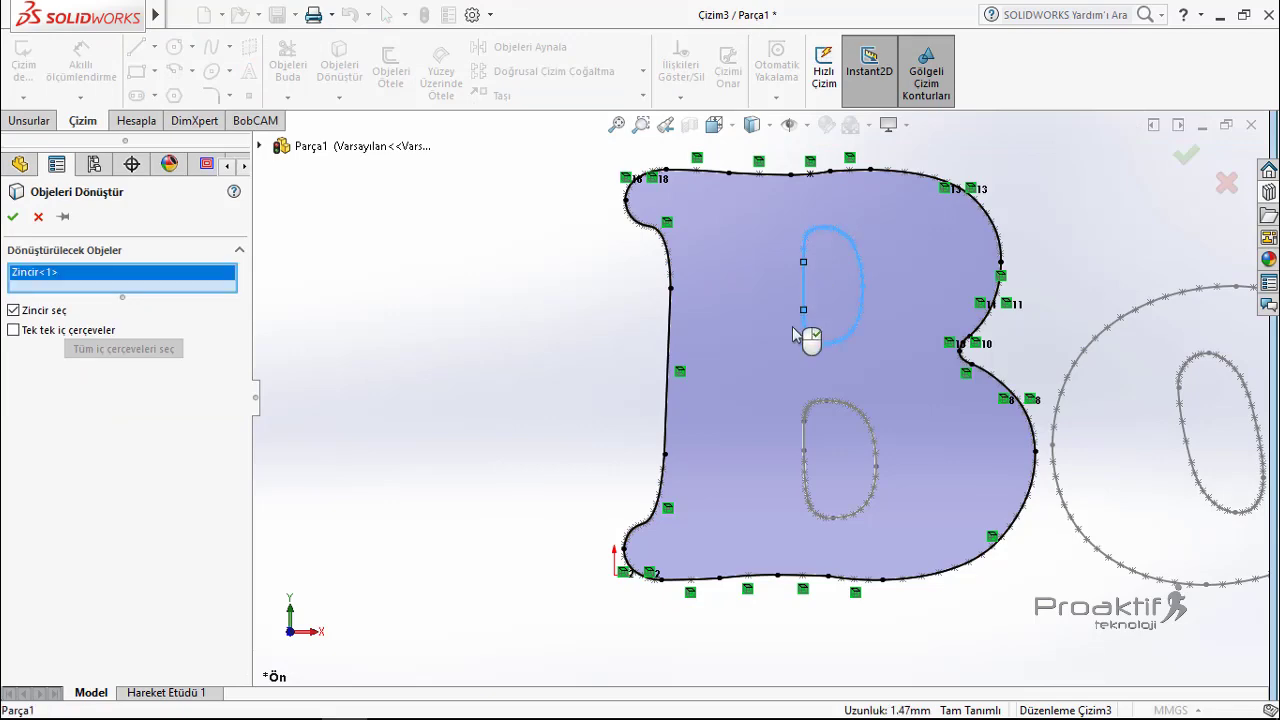
click(806, 440)
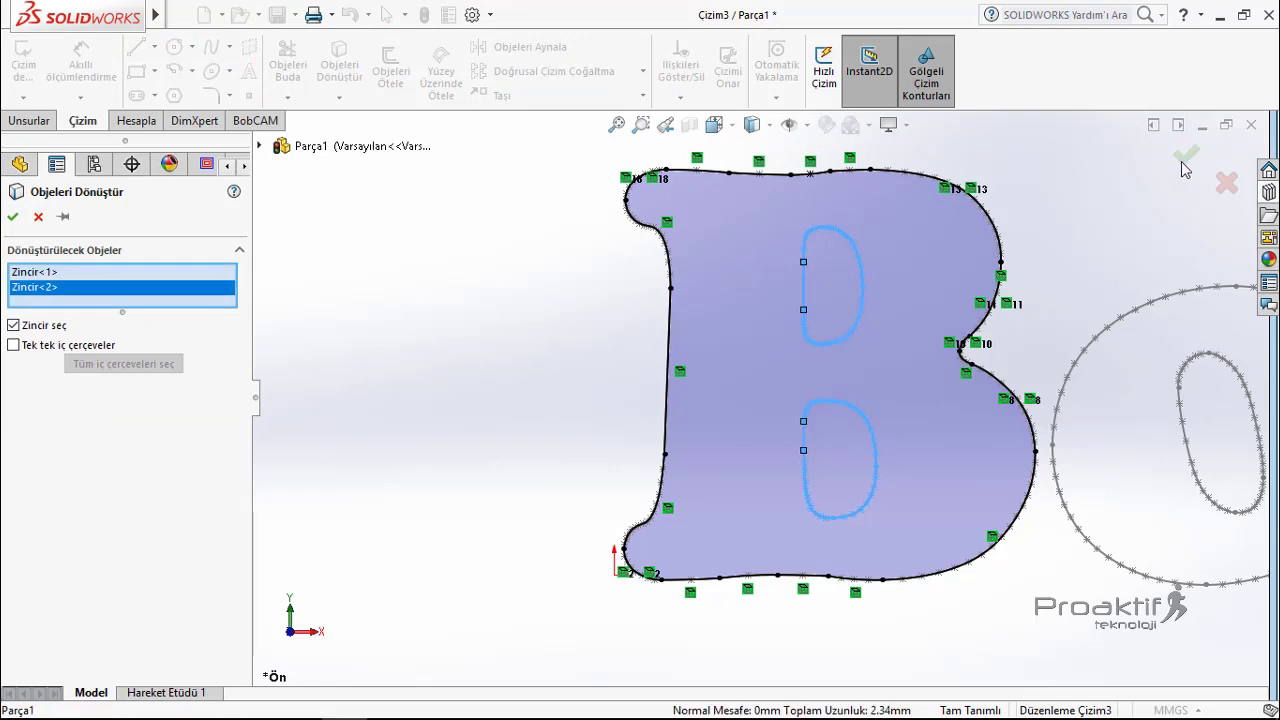
key(Return)
scroll(925, 392, up, 3)
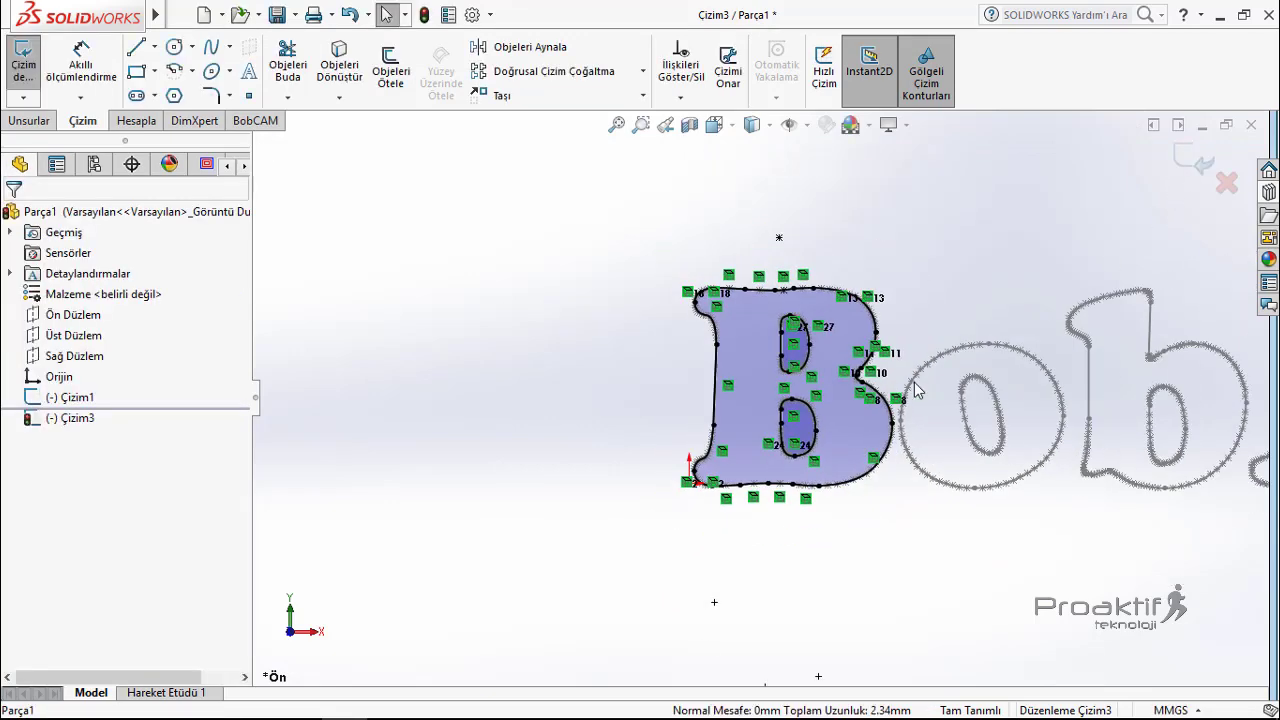
scroll(925, 392, up, 1)
scroll(920, 385, up, 1)
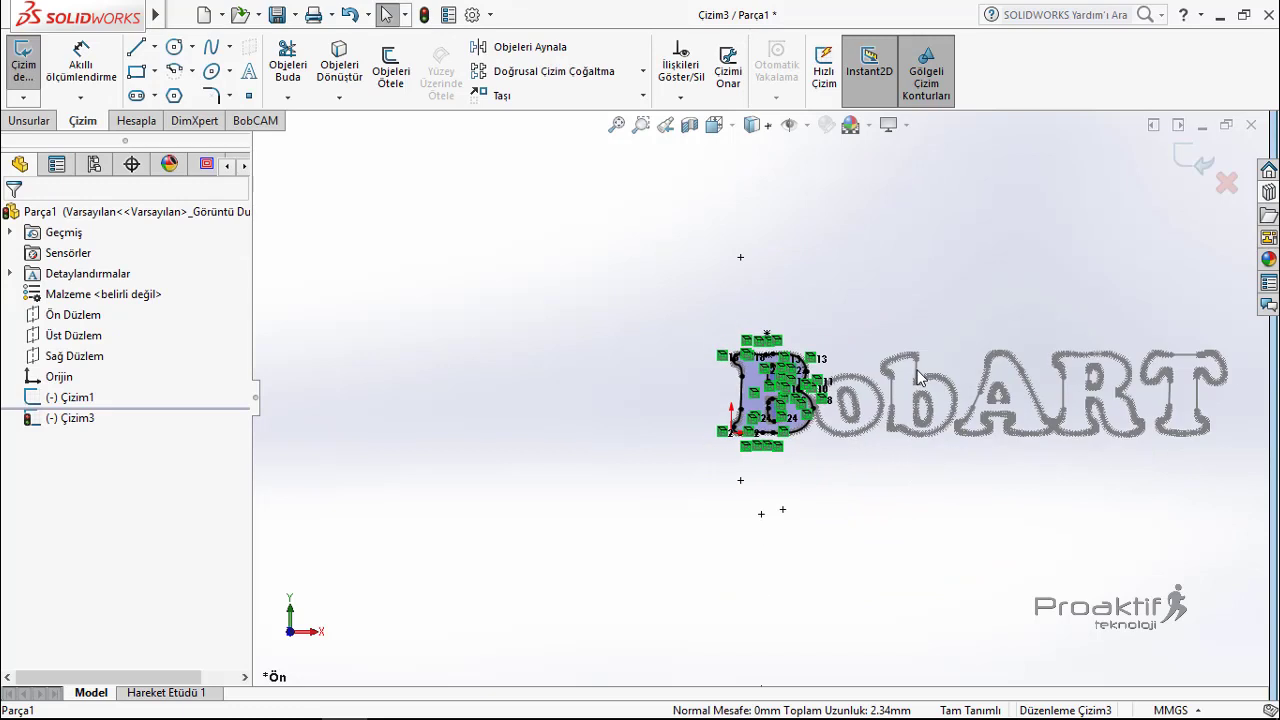
click(1195, 170)
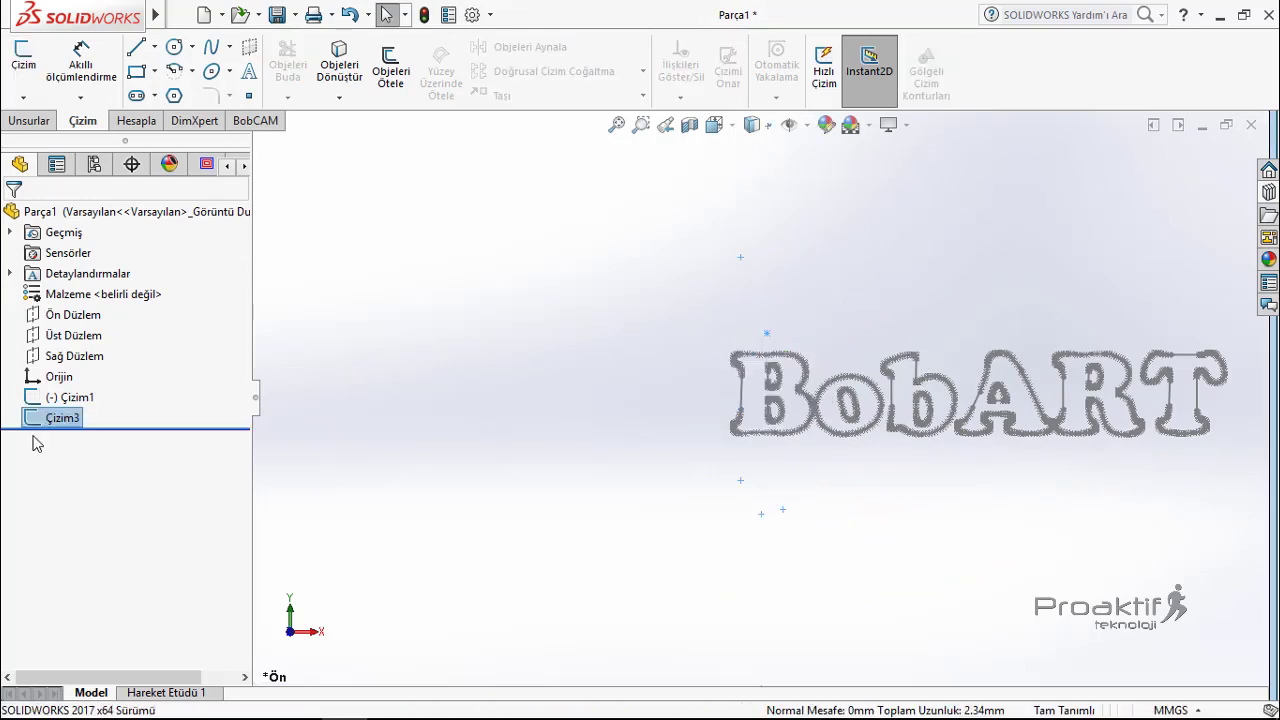
Rename the new sketch to 'B Harfi'.
click(62, 418)
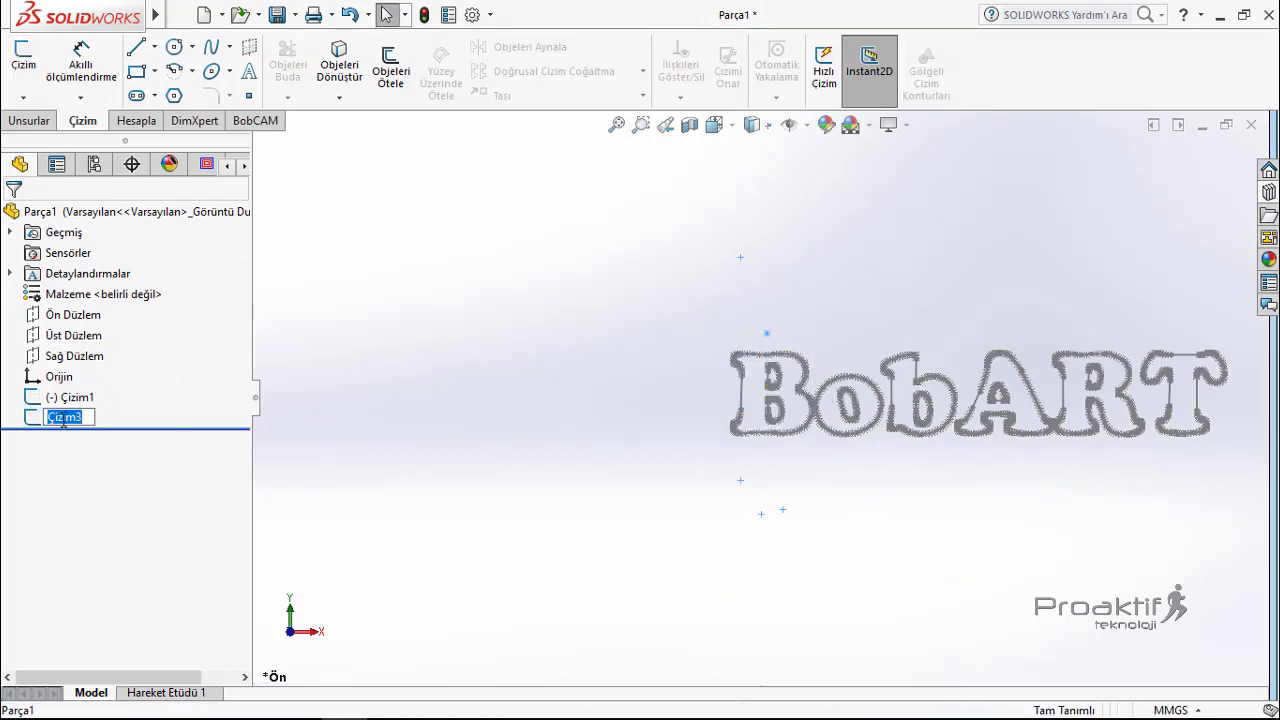
text(B Ha)
text(ff)
text(i)
key(Return)
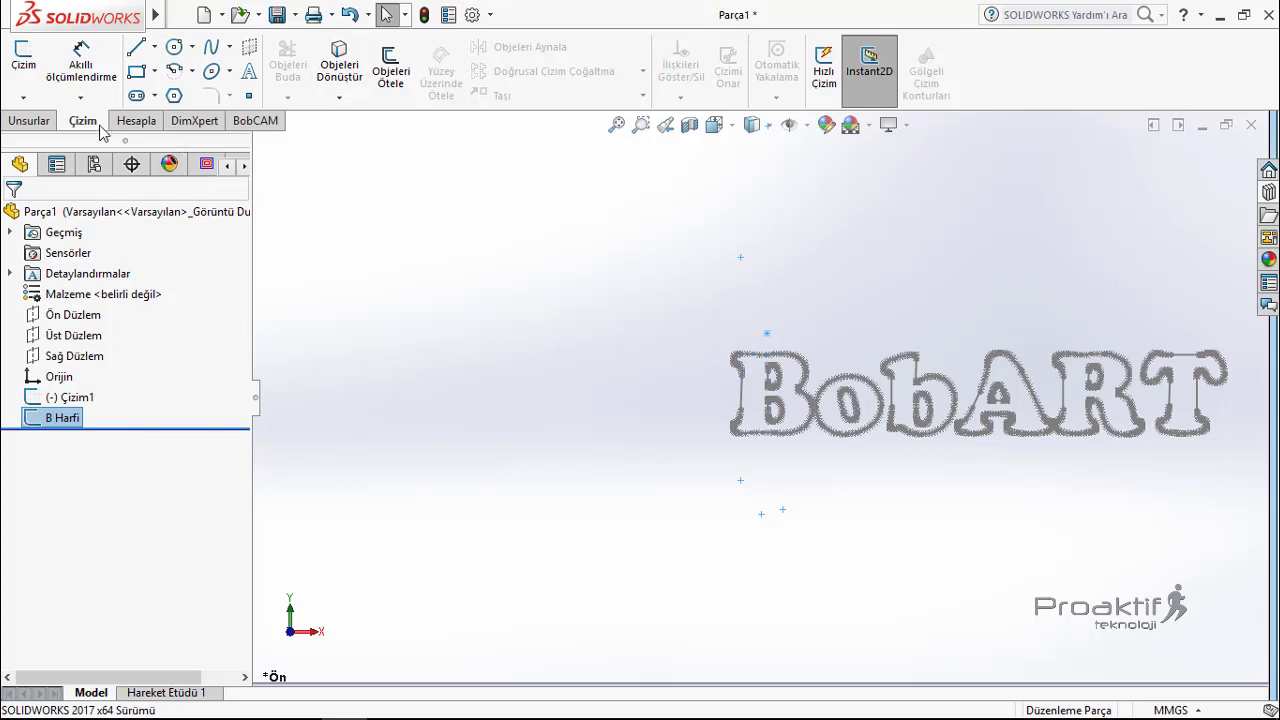
click(23, 58)
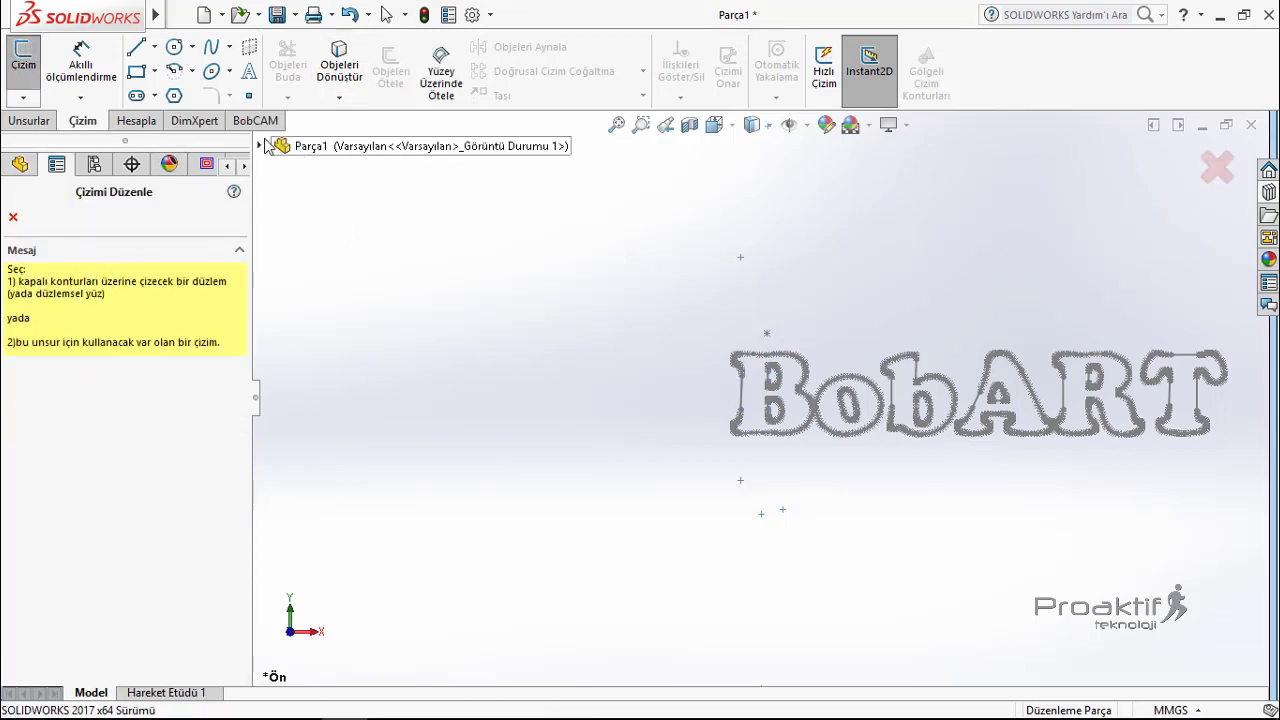
Sketch on the front plane with the lowercase b's outer chain and inner loop converted.
click(258, 148)
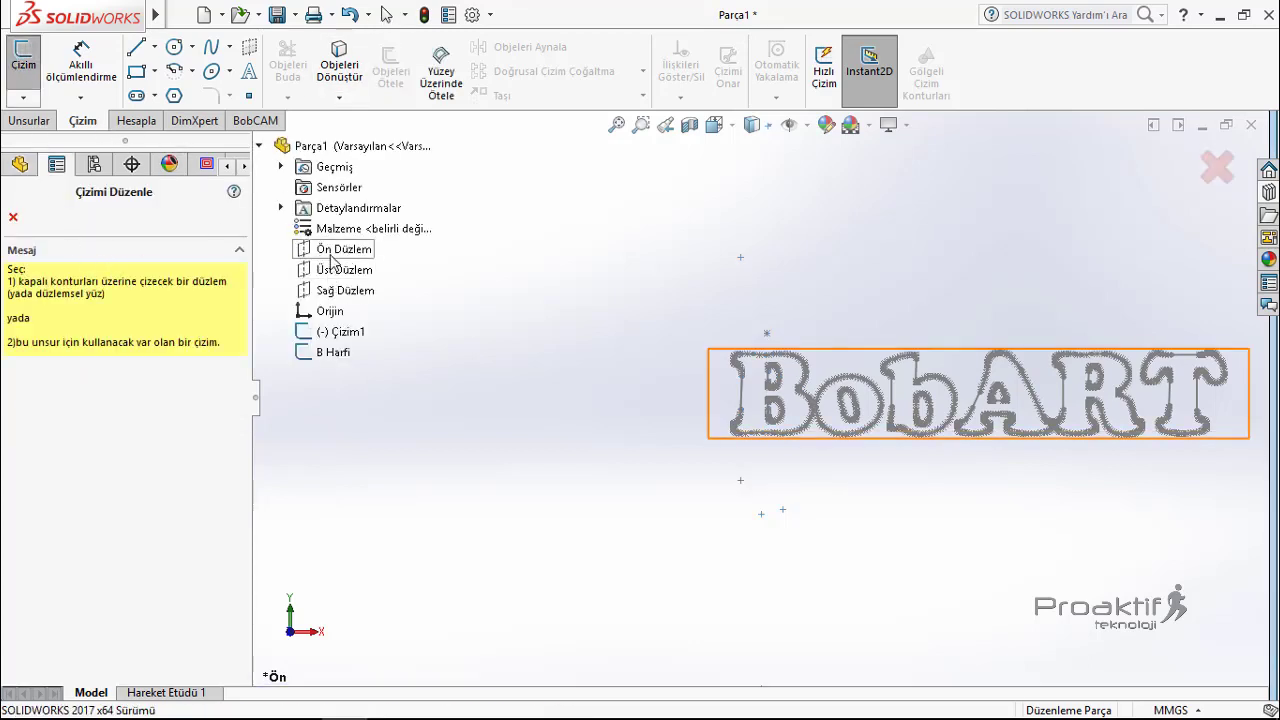
click(325, 244)
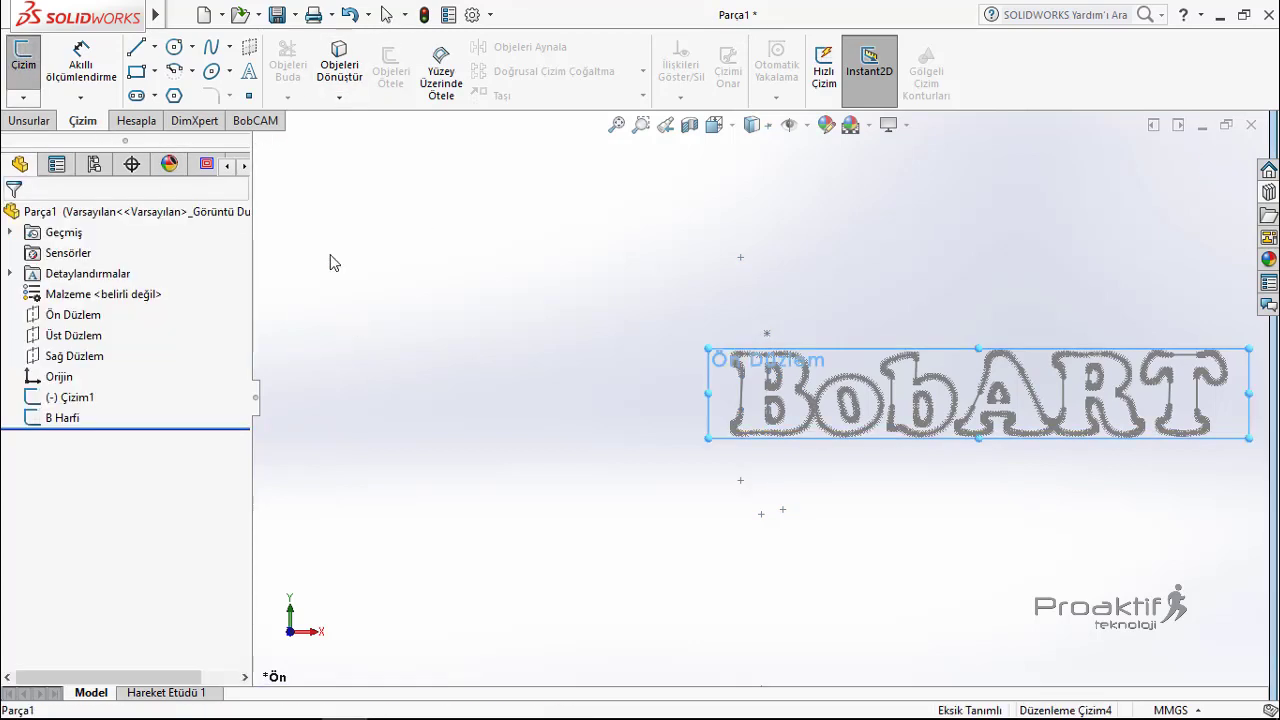
click(331, 55)
scroll(937, 325, down, 5)
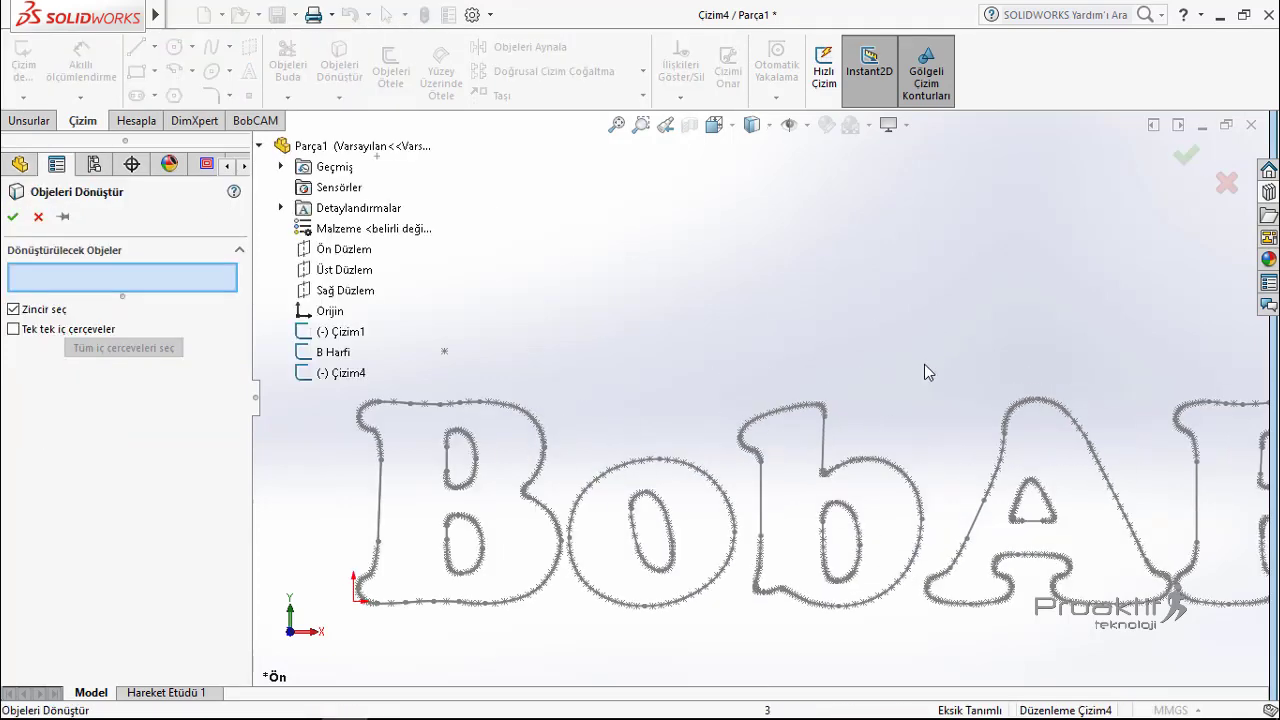
scroll(785, 500, down, 3)
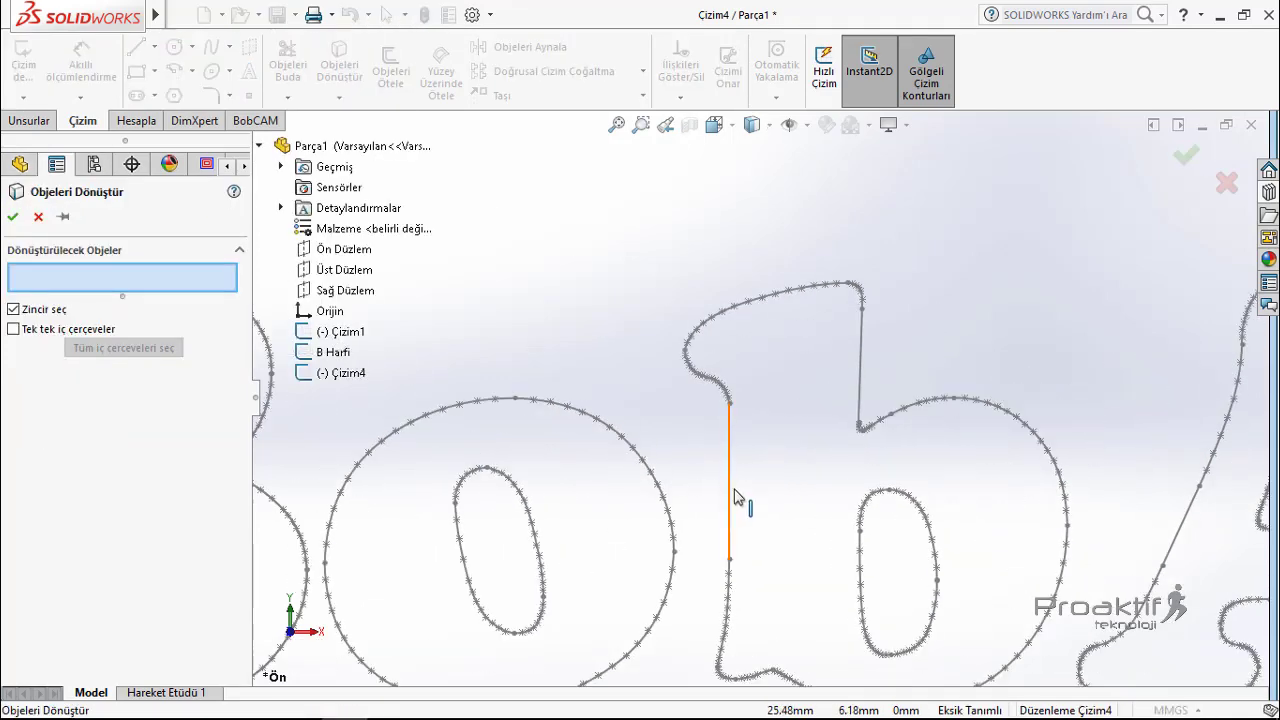
click(731, 495)
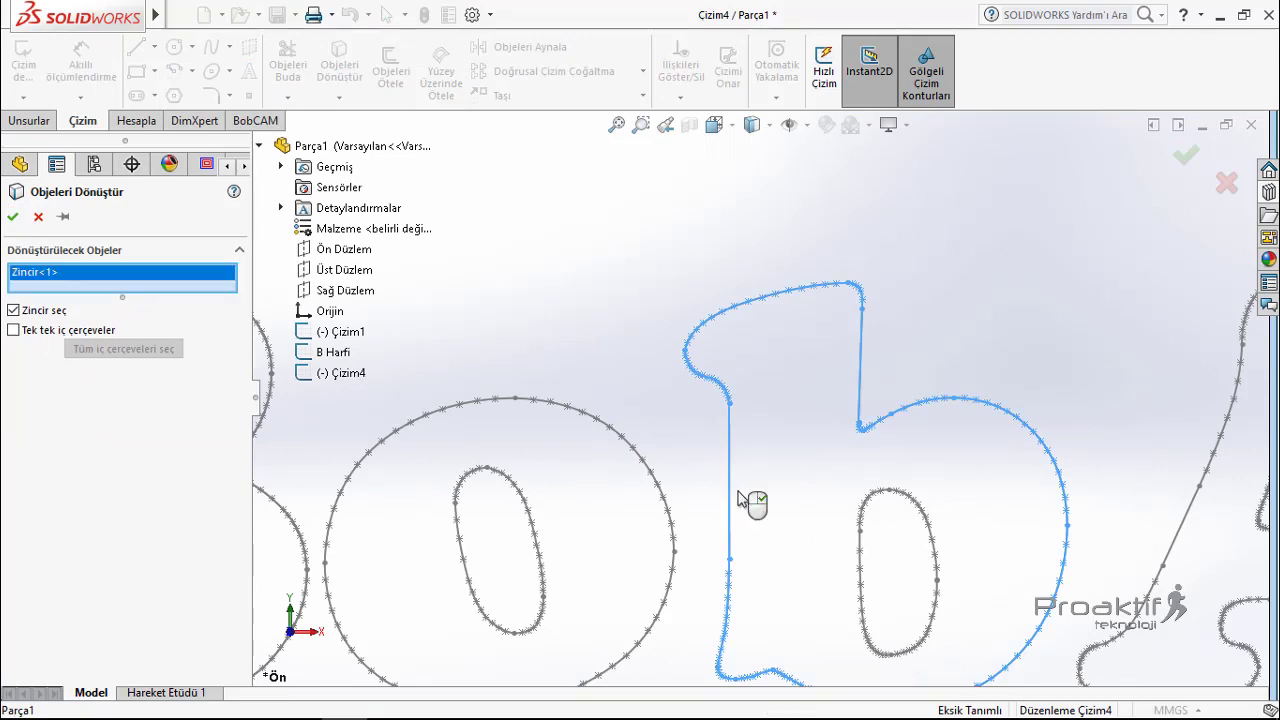
click(866, 549)
scroll(923, 534, up, 5)
scroll(983, 503, up, 2)
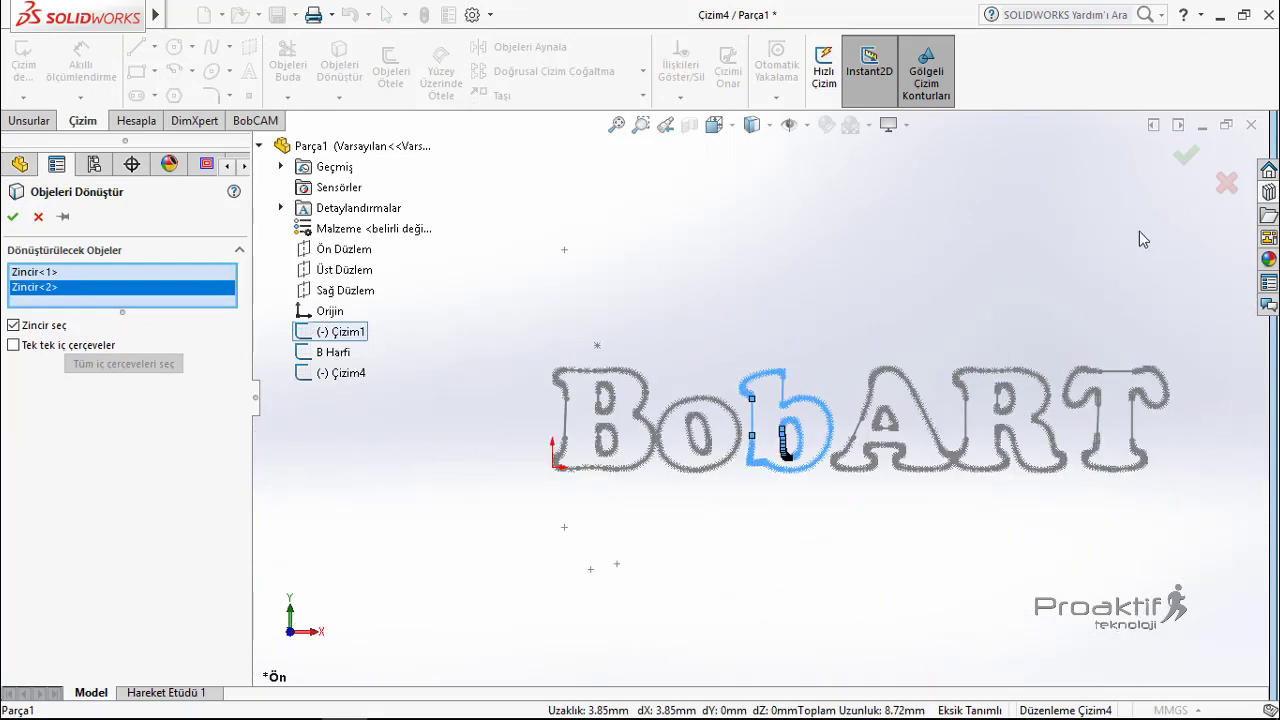
click(1190, 157)
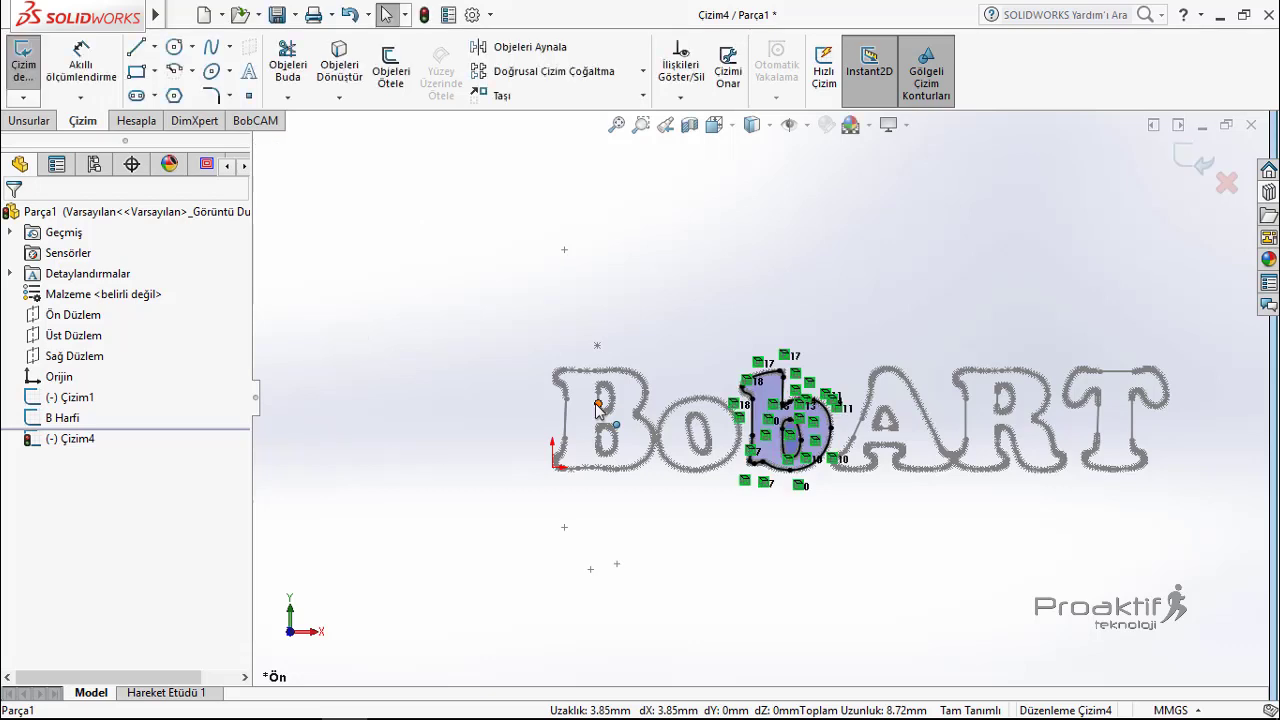
Try renaming sketch Çizim4 to 'b Harfi', which is rejected as a duplicate.
scroll(771, 447, down, 1)
click(67, 440)
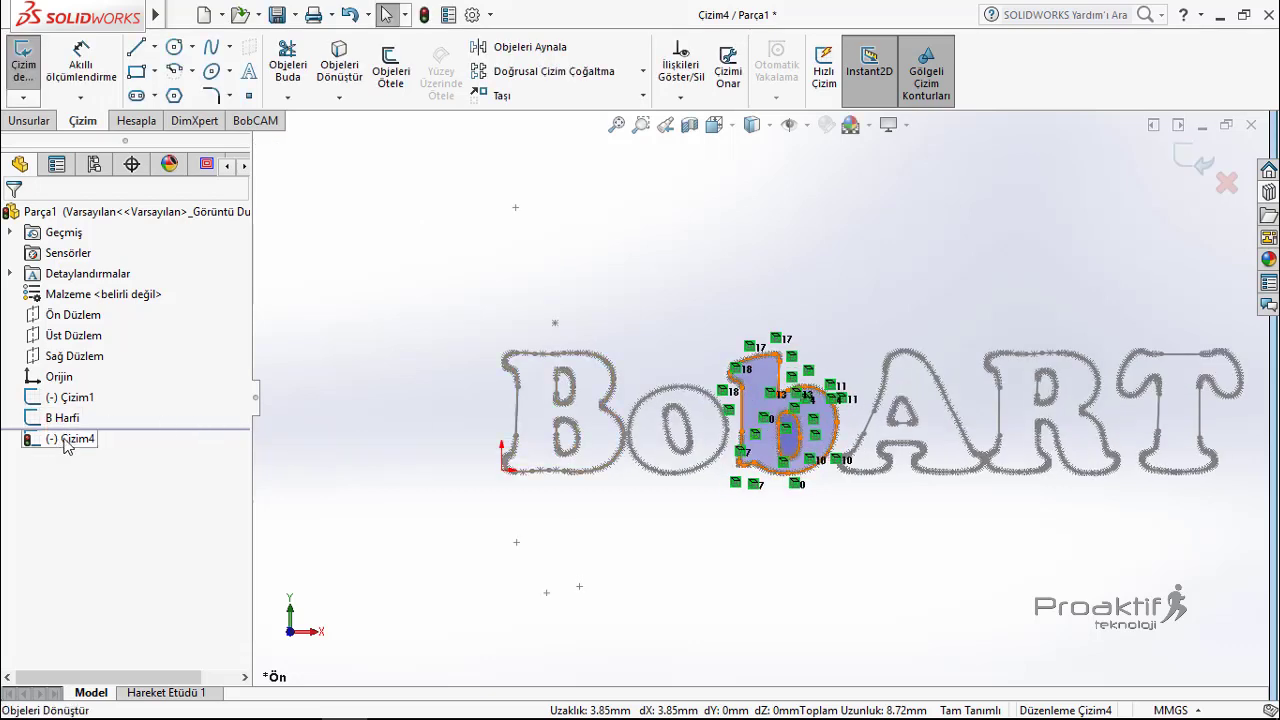
click(73, 441)
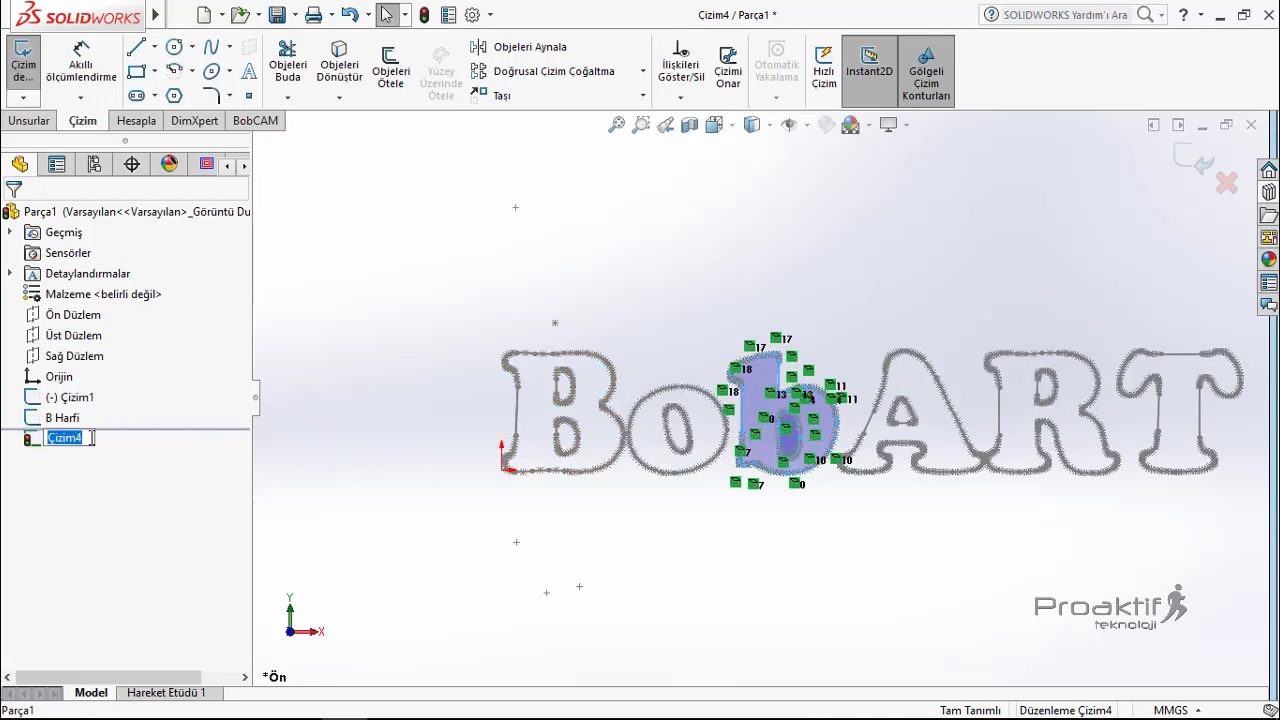
text(b Harfi)
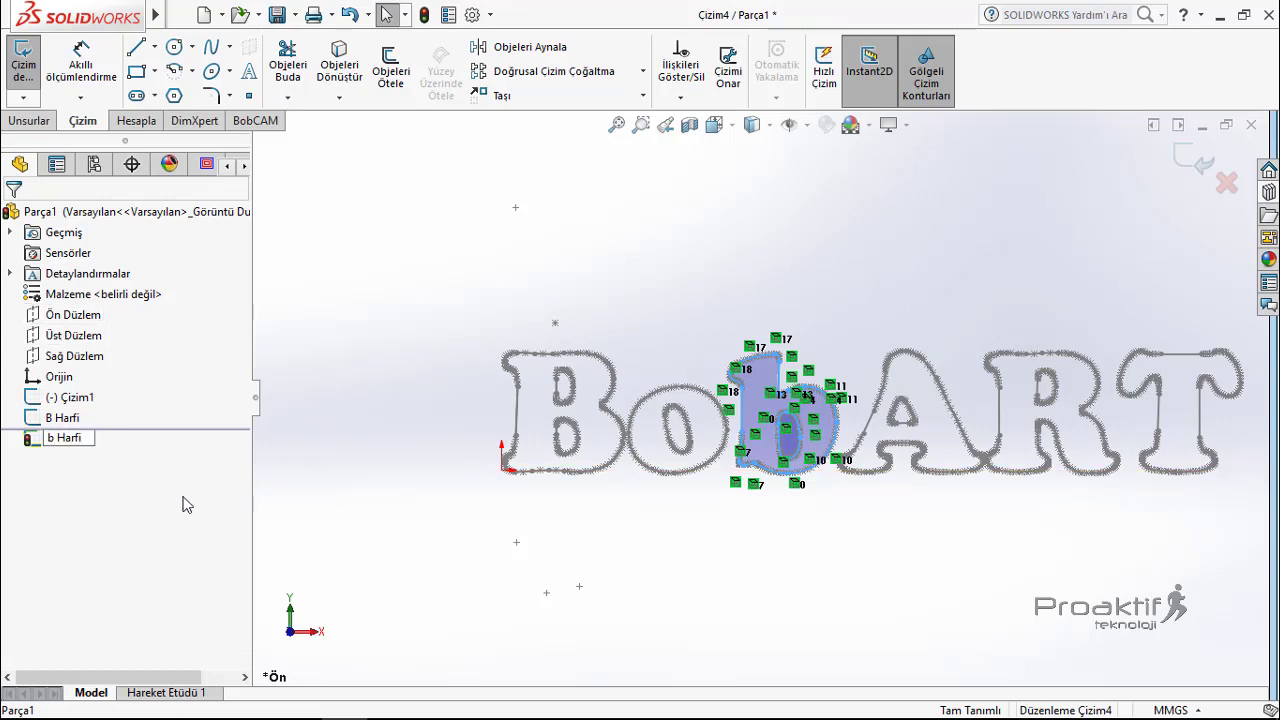
key(Return)
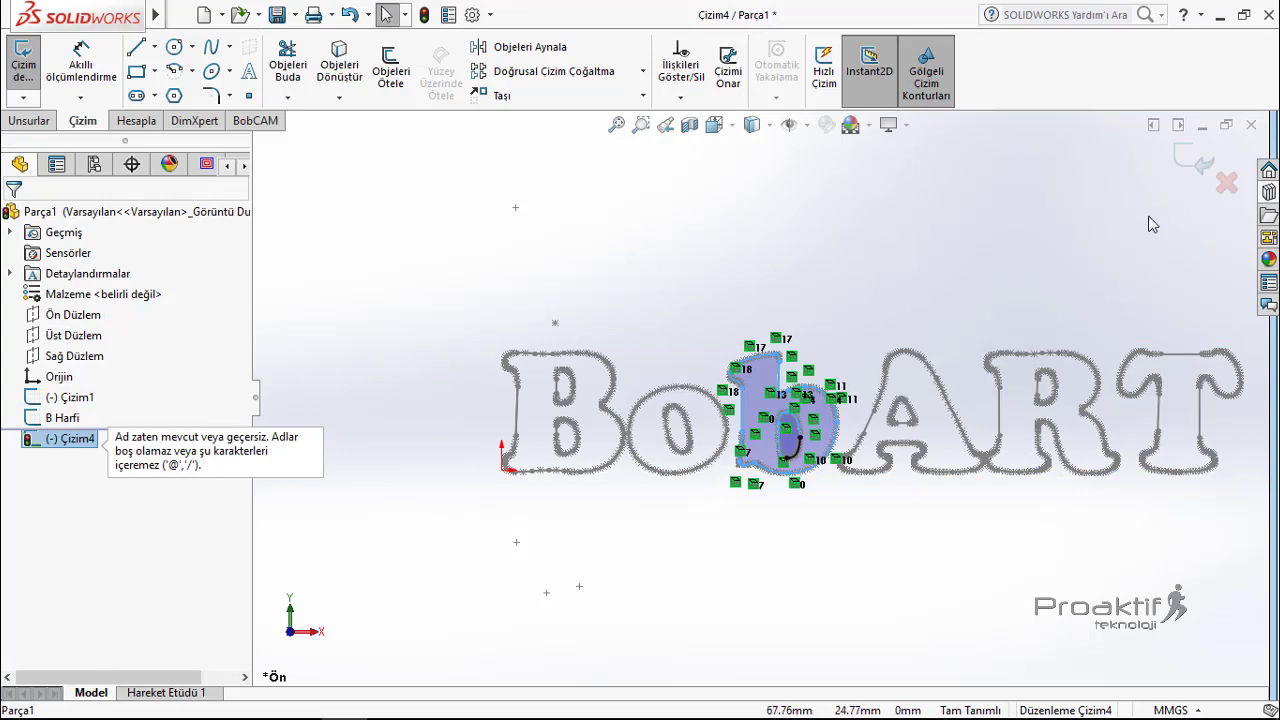
Retry the Çizim4 rename, then cancel it and dismiss the invalid-name warning.
click(56, 440)
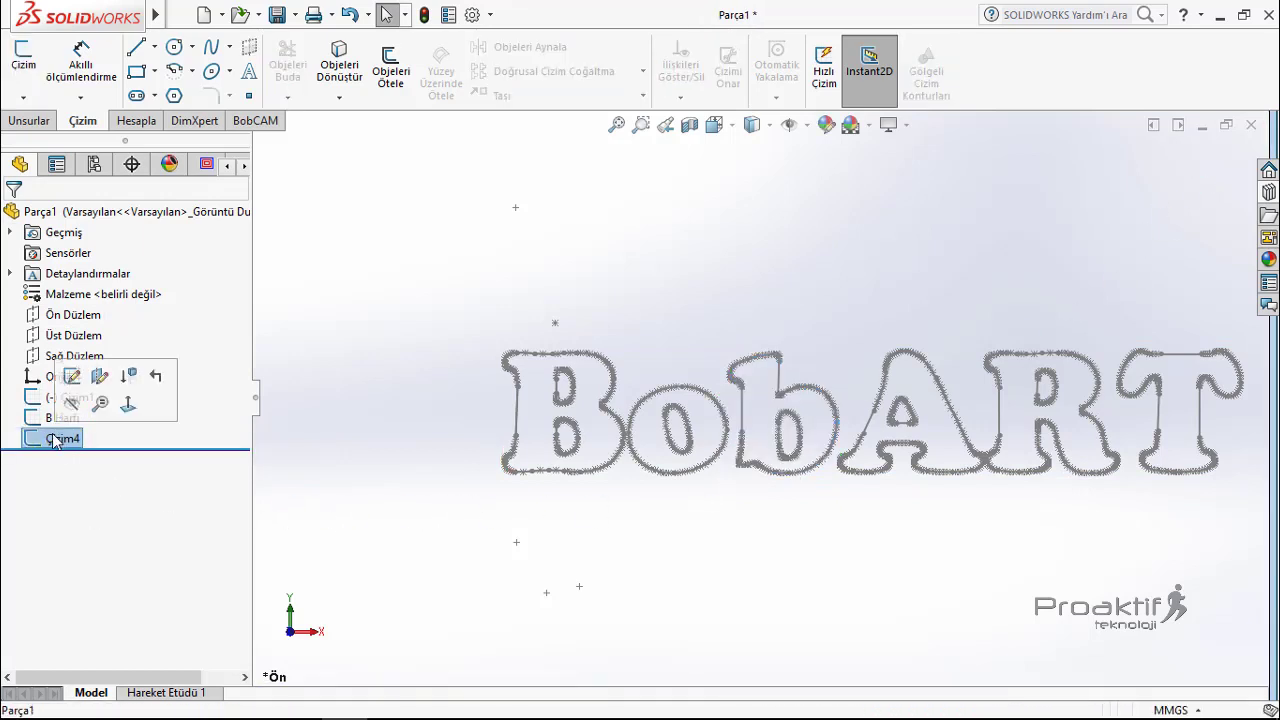
click(53, 436)
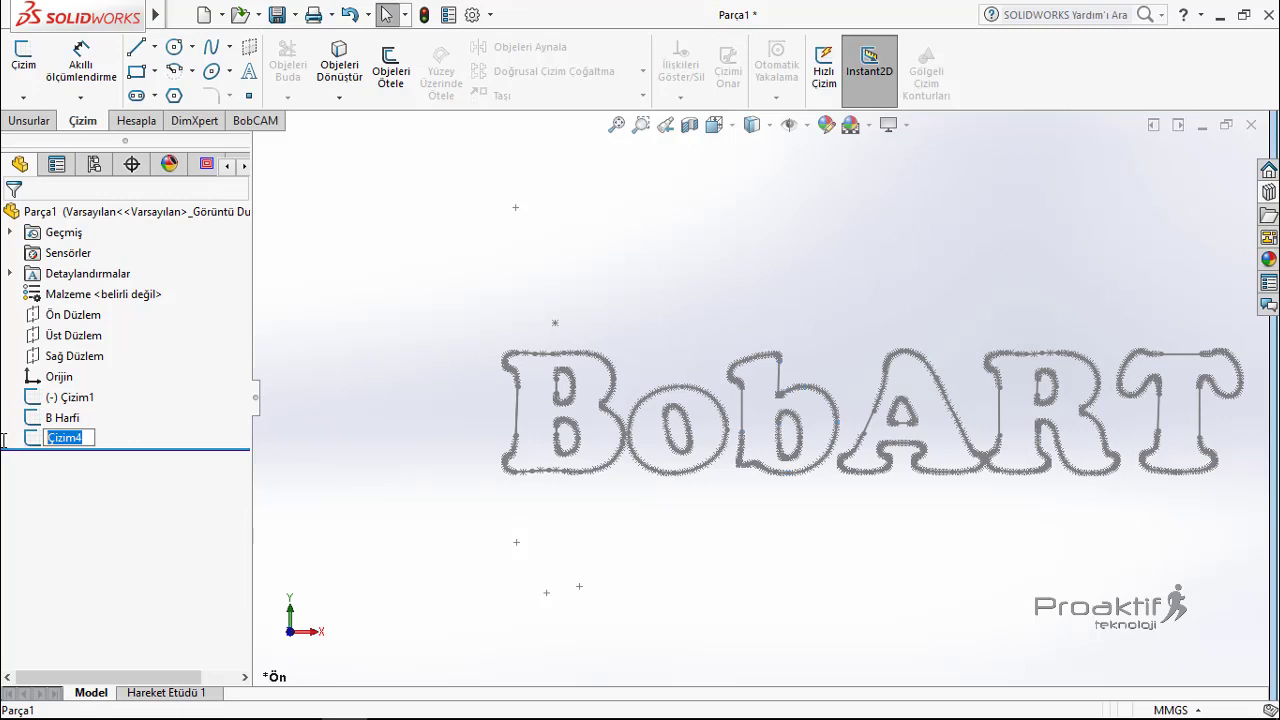
text(b Harfi)
key(Return)
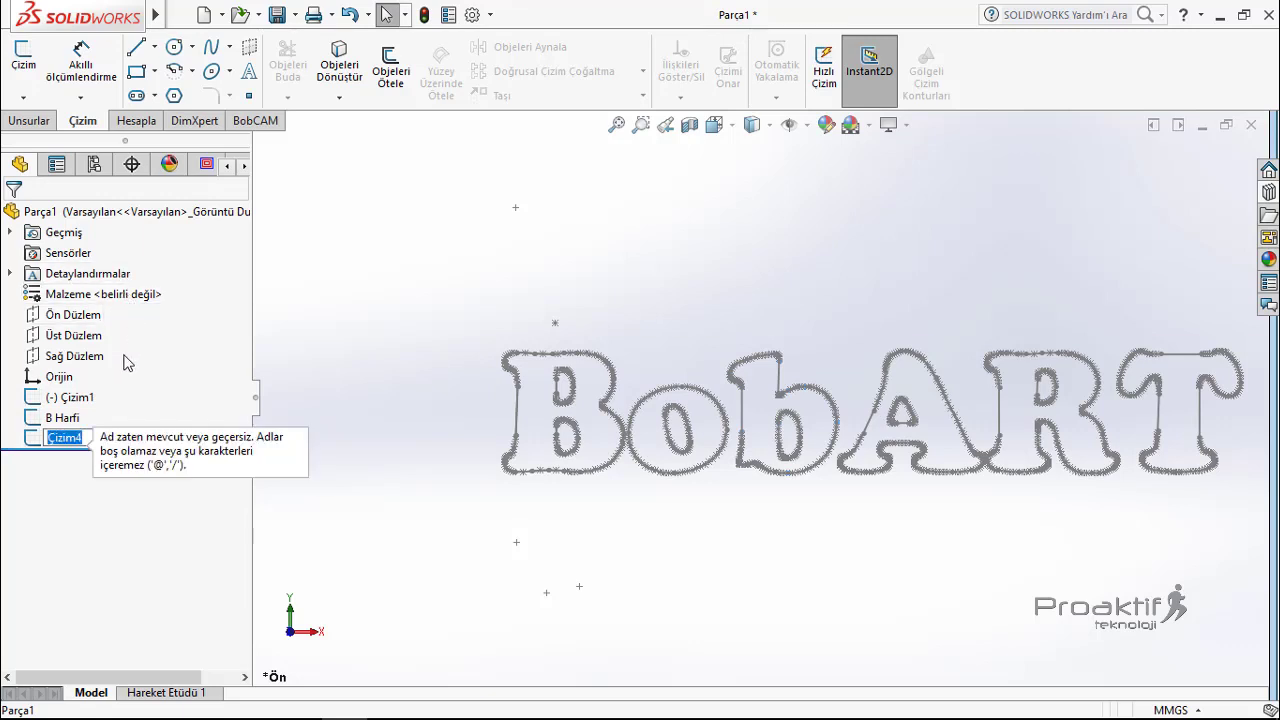
text(B harfi)
key(Return)
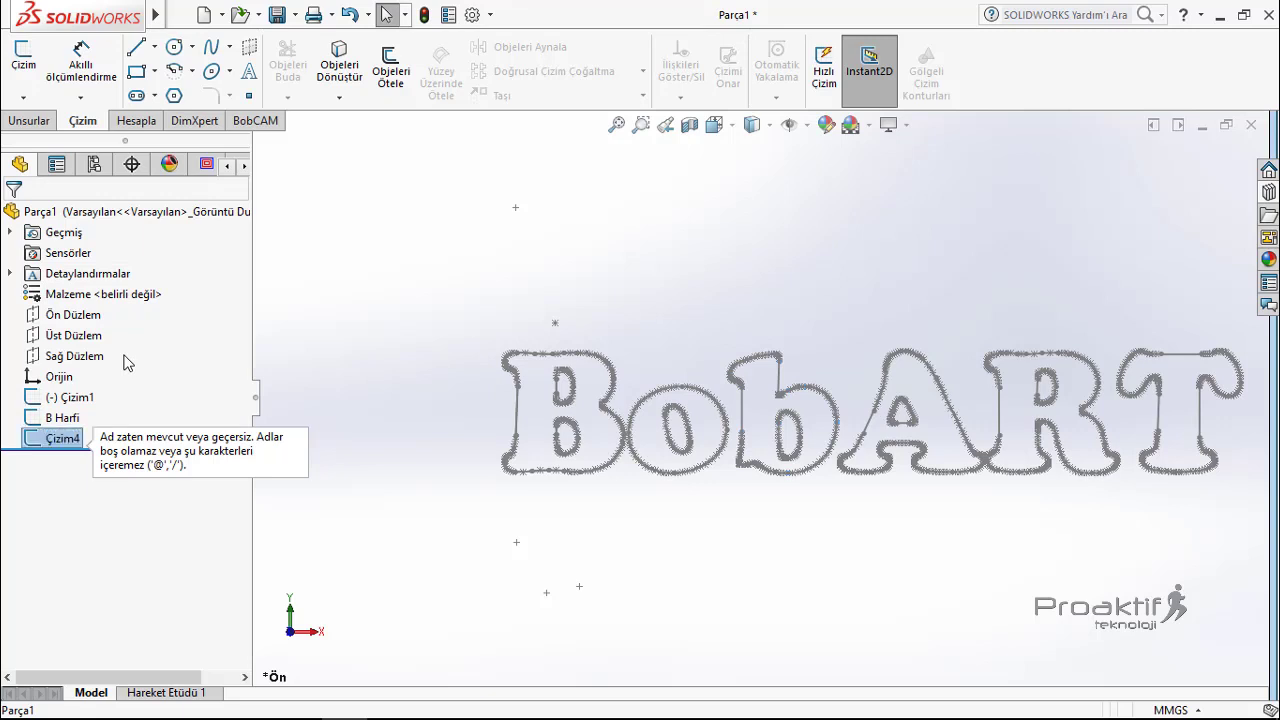
click(447, 509)
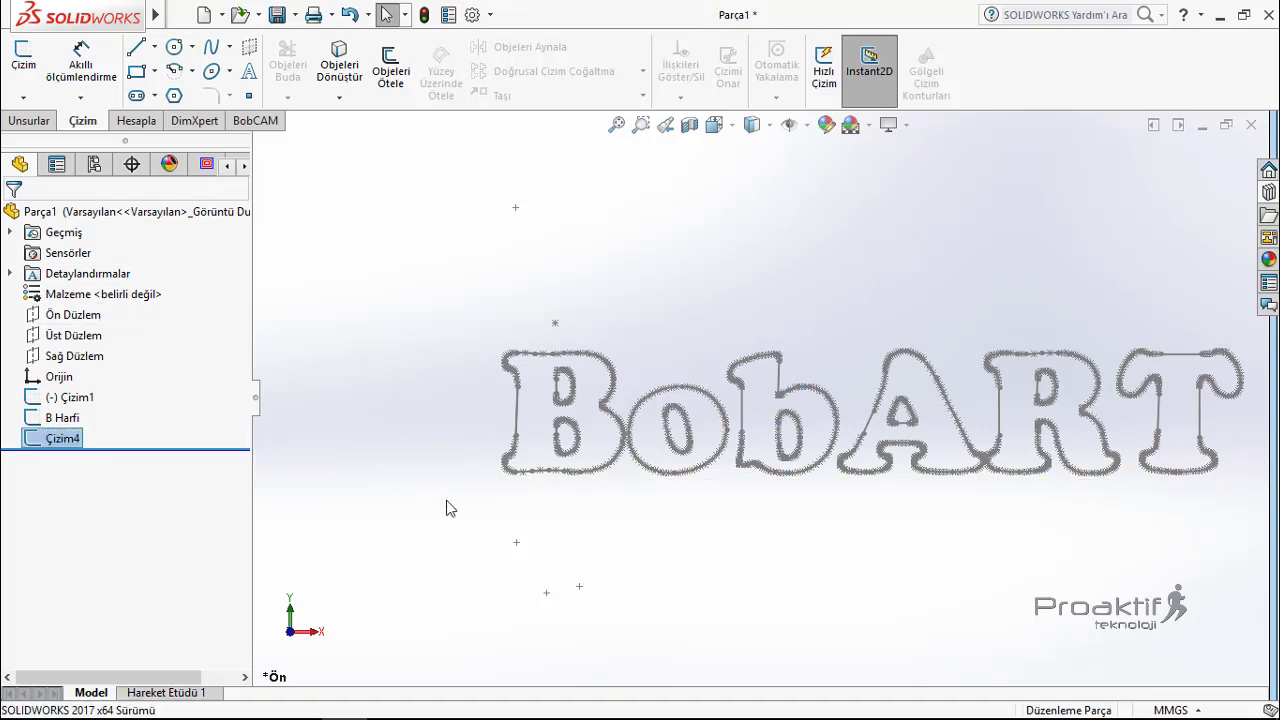
Check the b outlines by editing Çizim4, exit unchanged, and pan the view.
click(815, 430)
scroll(860, 430, down, 3)
scroll(600, 430, up, 5)
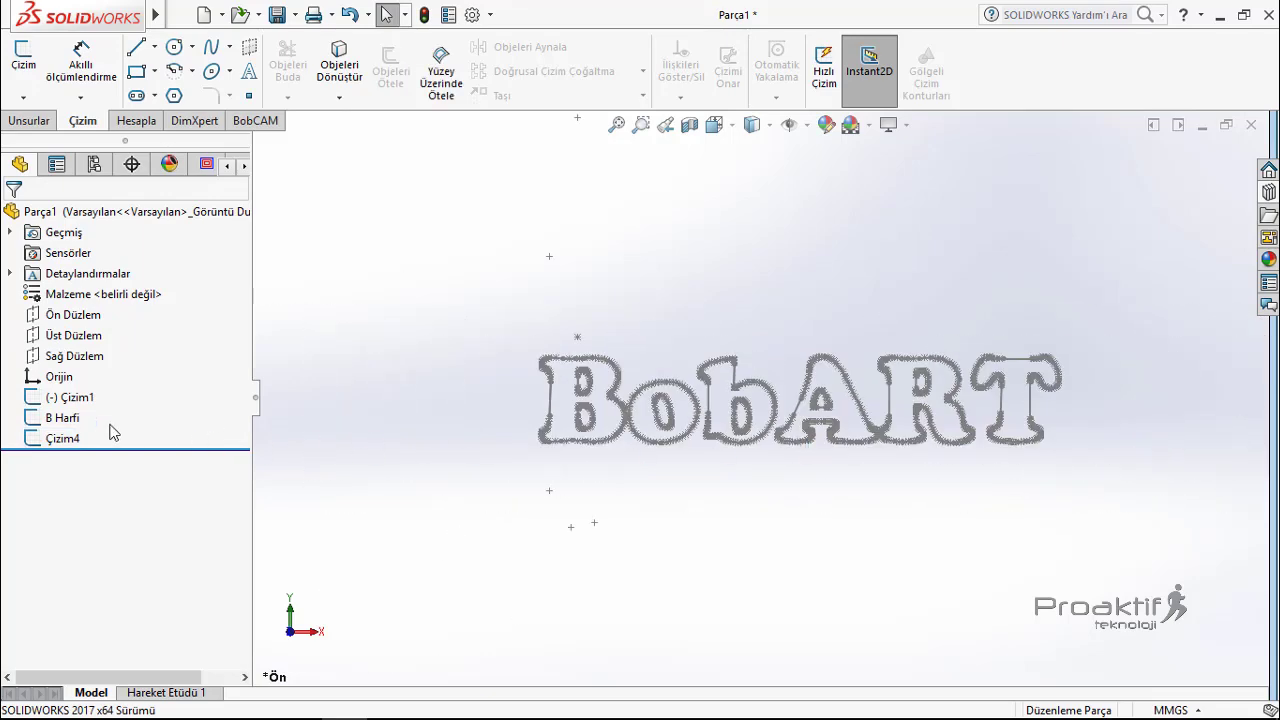
click(52, 418)
click(58, 438)
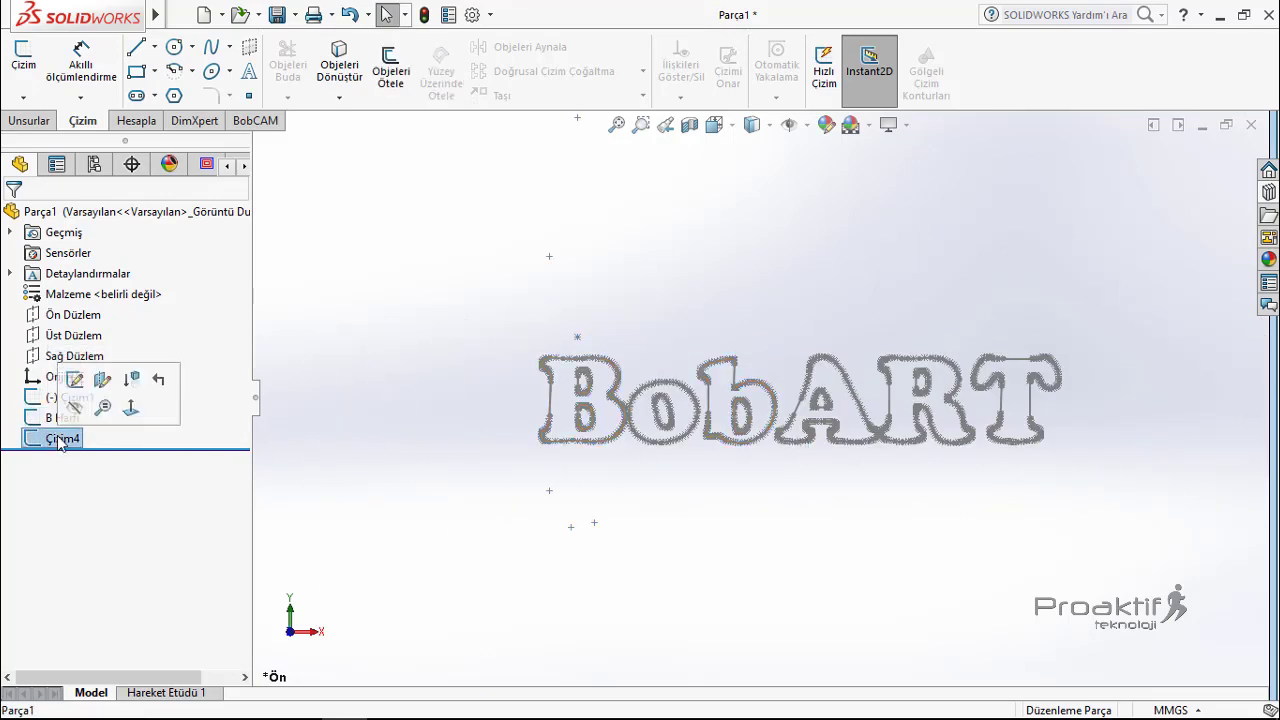
click(75, 379)
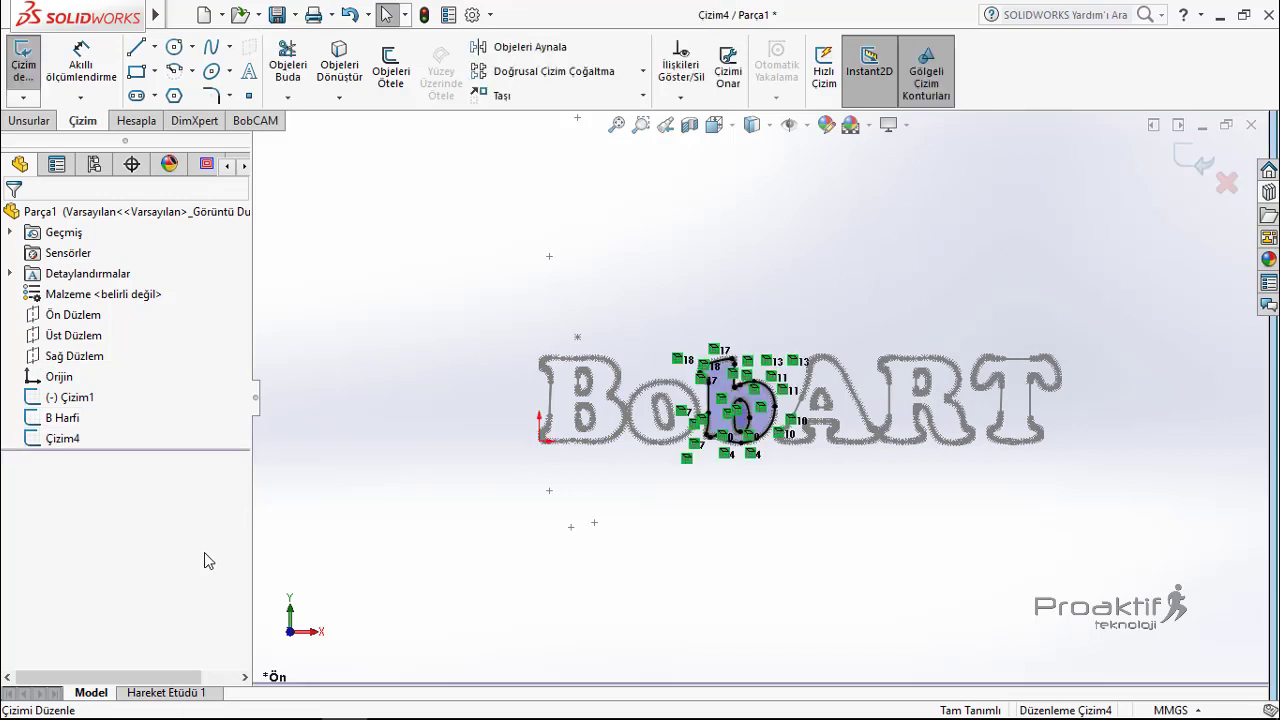
click(1197, 160)
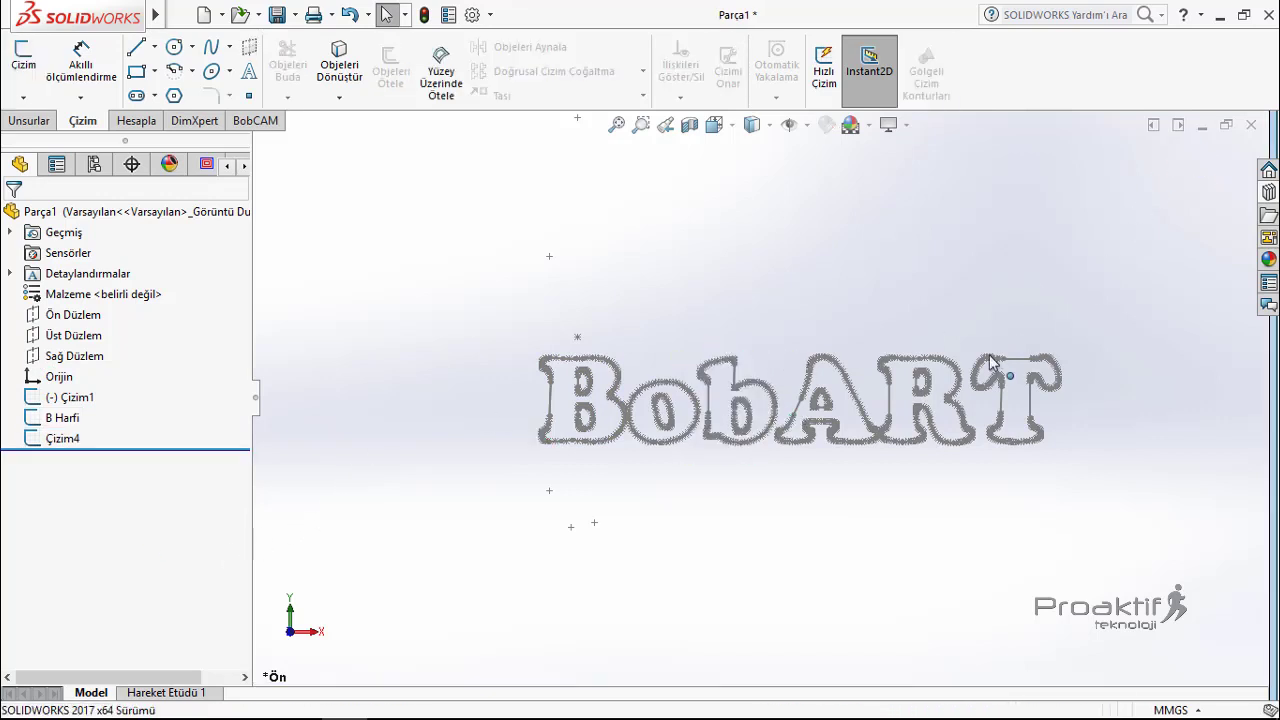
ctrl+middle_drag(1027, 407, 700, 421)
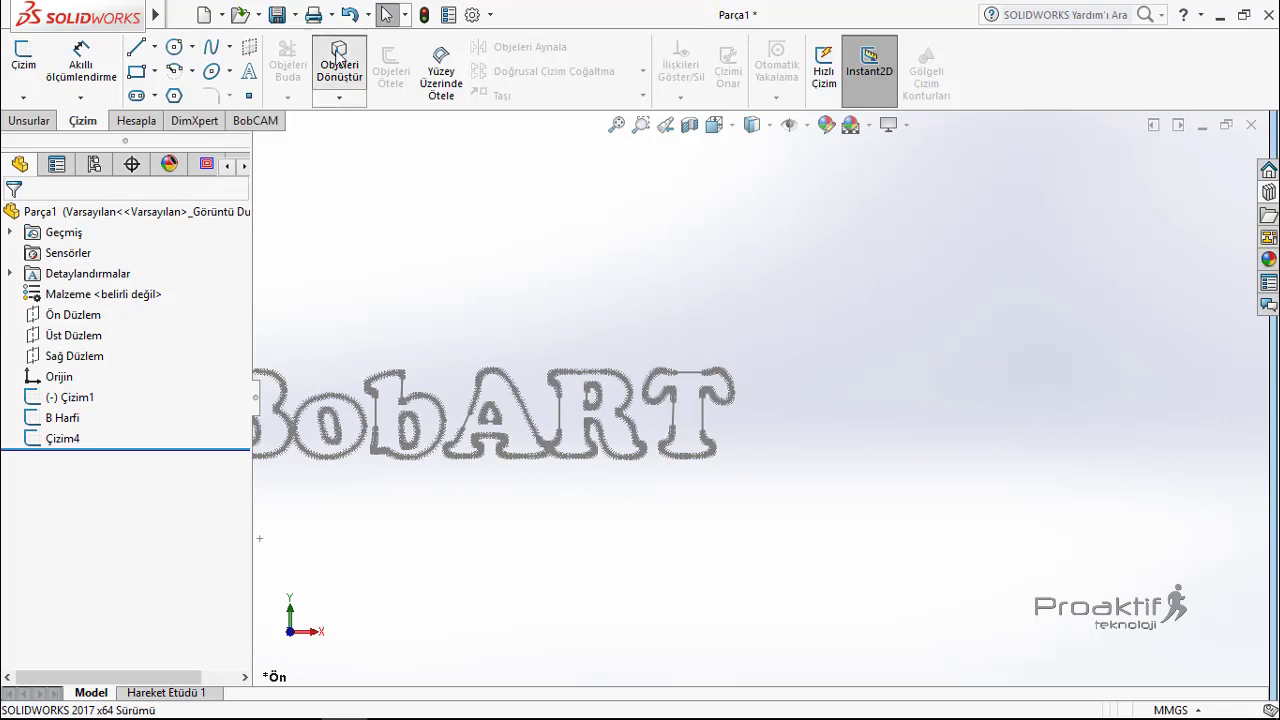
Create sketch Çizim5 on Ön Düzlem with the R's outer outline and inner hole converted.
click(73, 314)
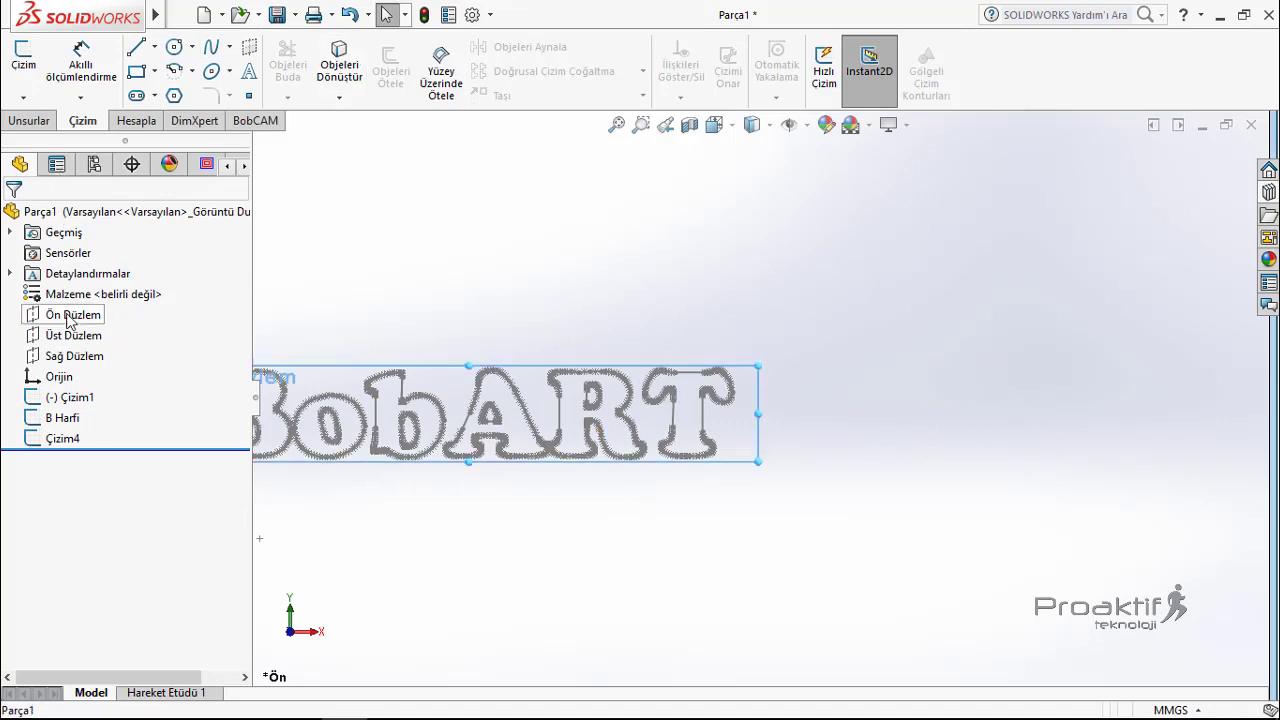
click(23, 60)
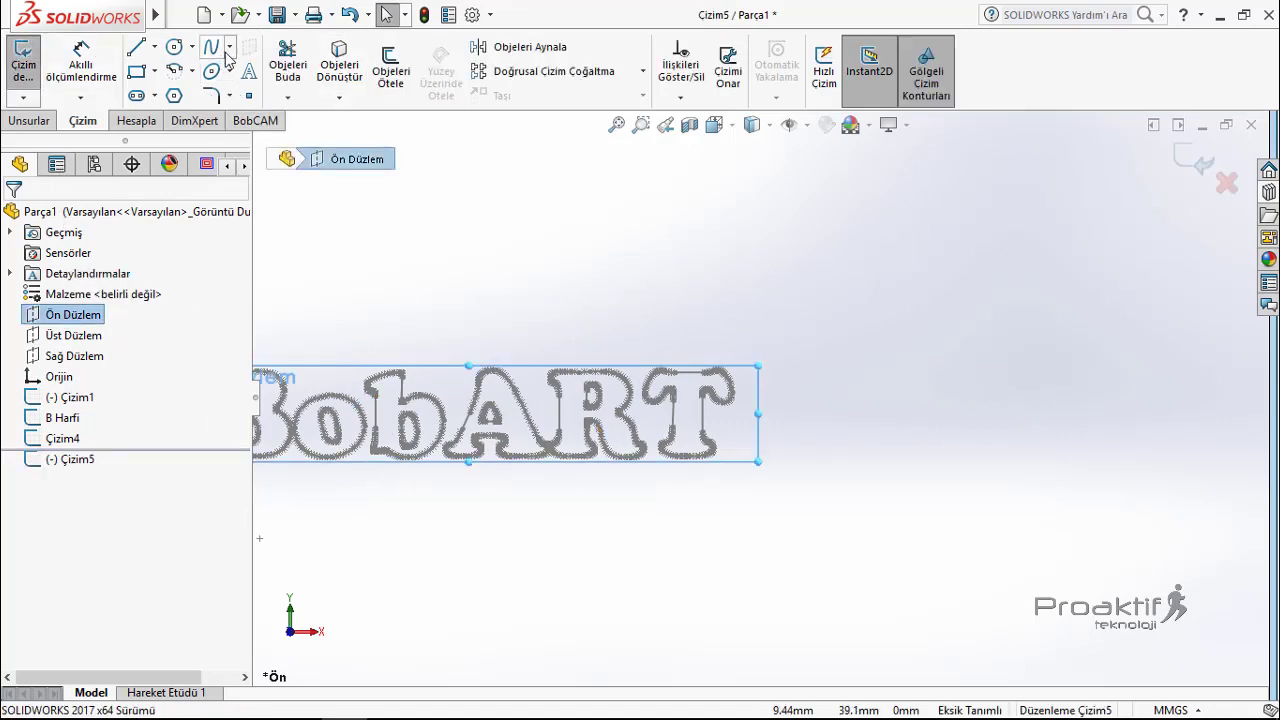
click(339, 62)
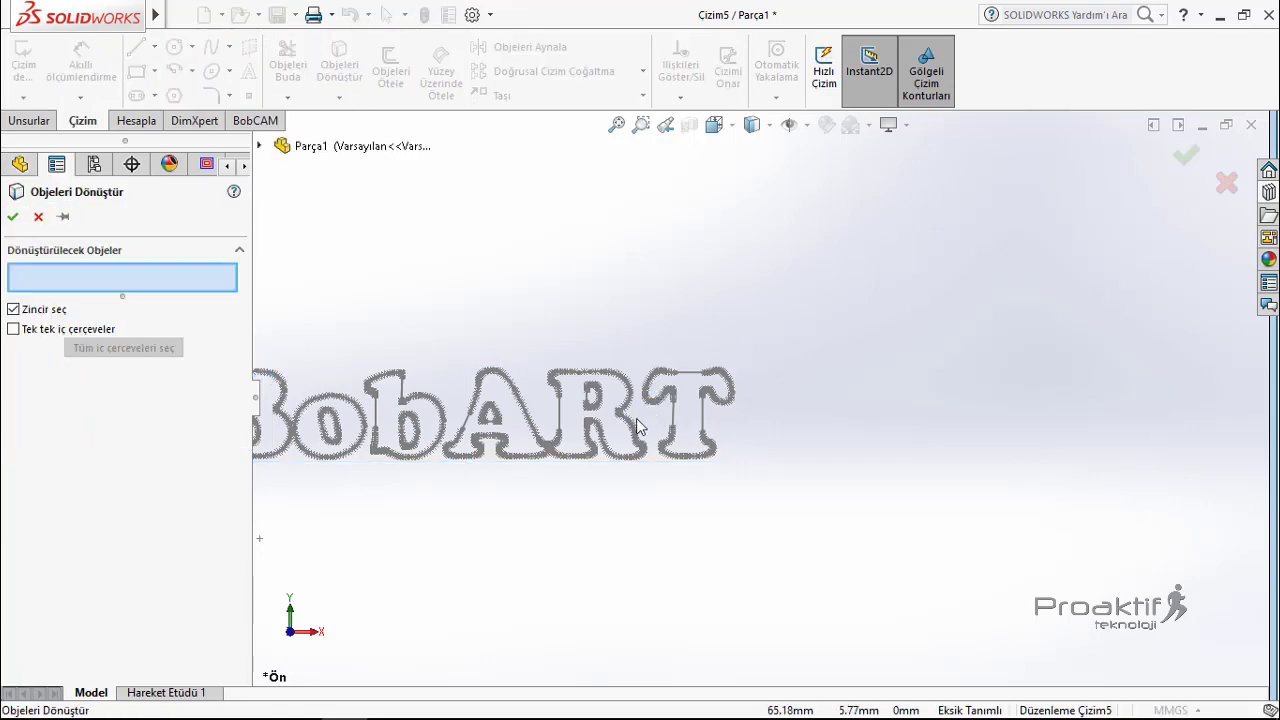
scroll(620, 414, down, 2)
scroll(600, 420, down, 2)
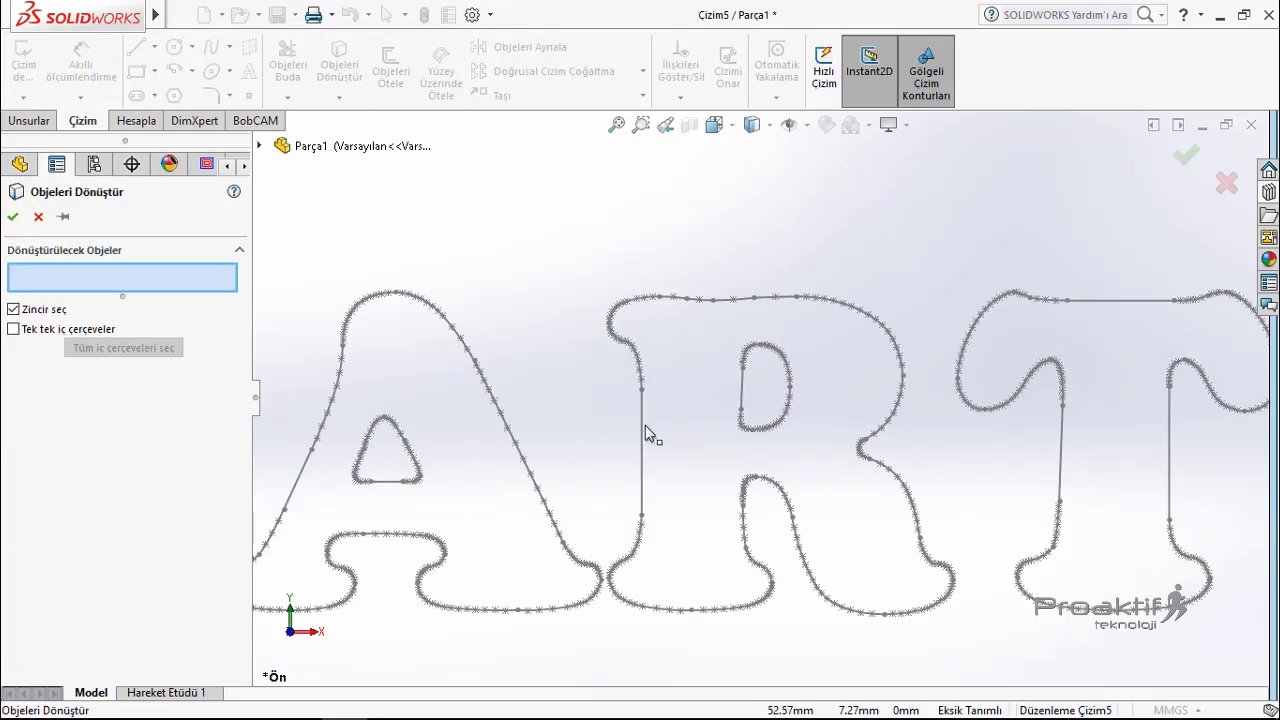
click(642, 430)
click(745, 392)
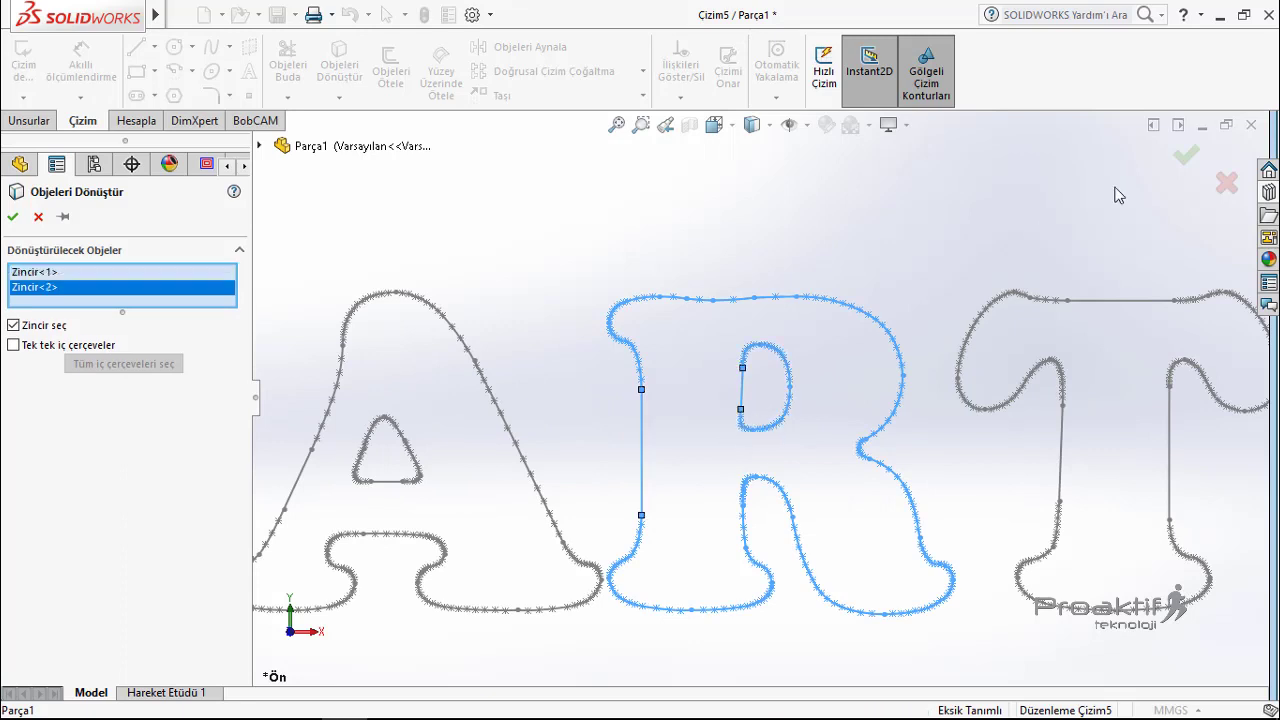
key(Return)
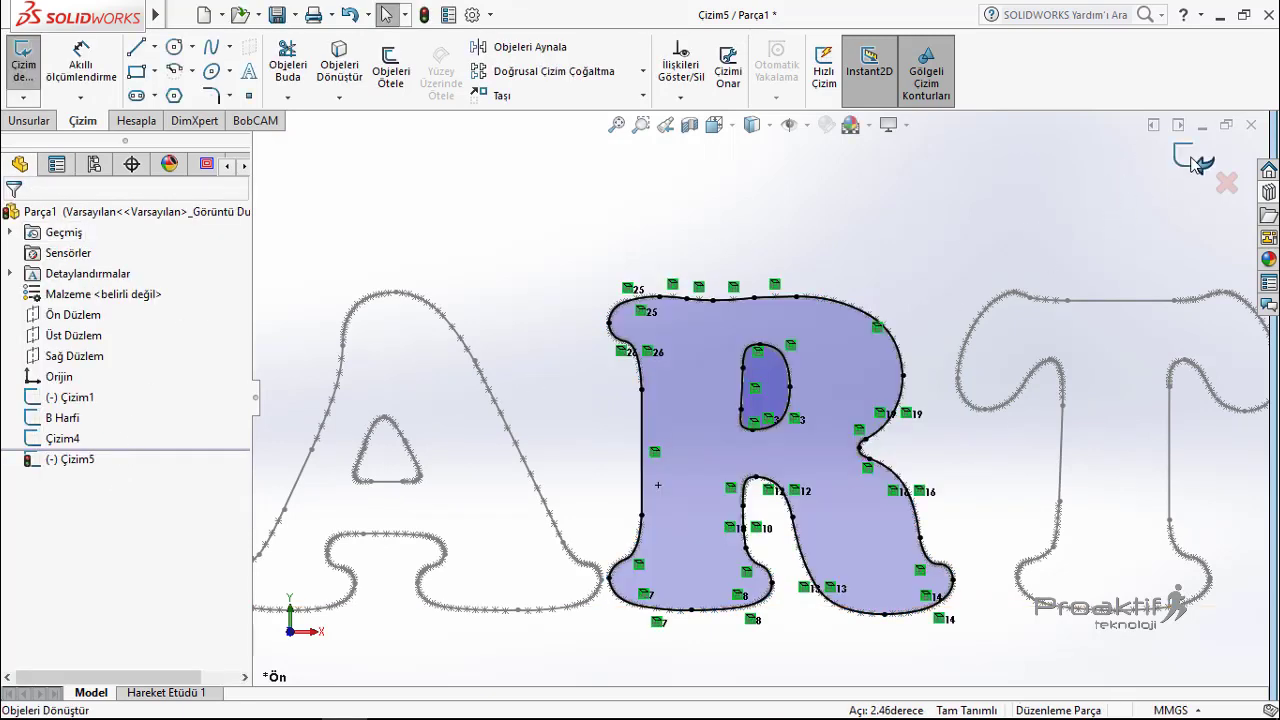
click(1196, 162)
click(243, 165)
click(243, 165)
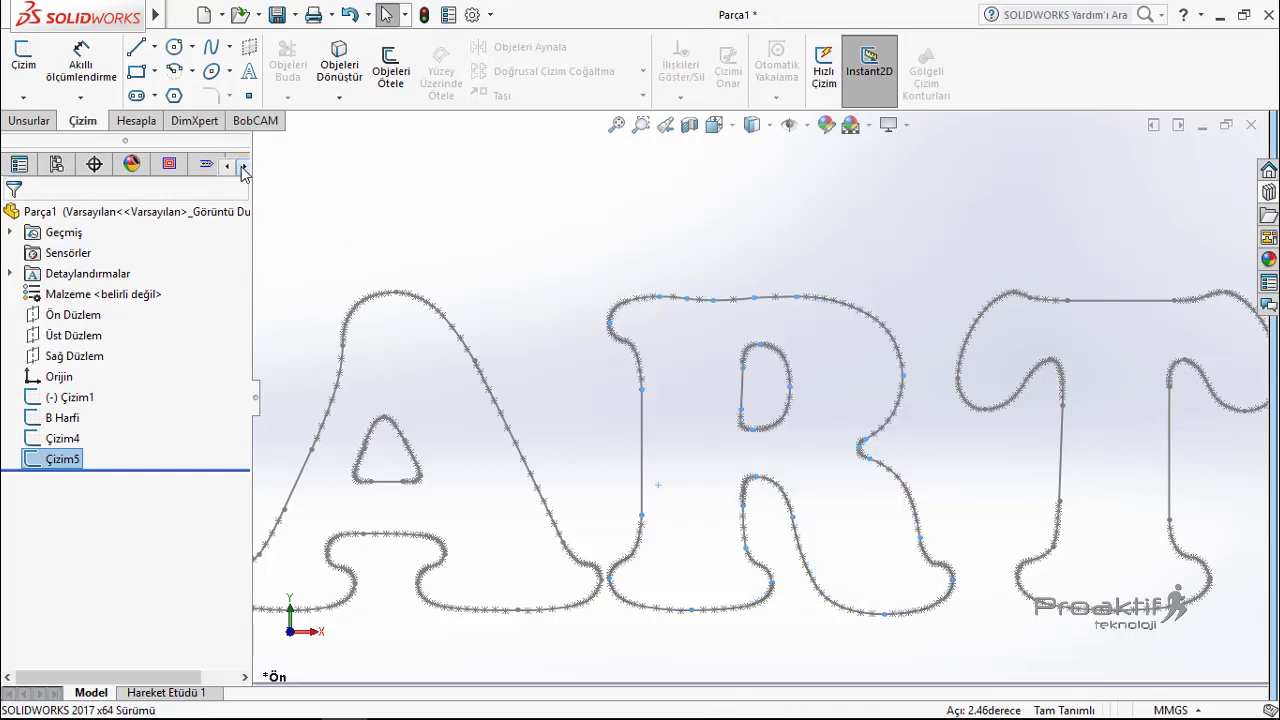
click(243, 165)
Remove the current text geometry from Regular Kabartma 1's Geometri entry.
click(169, 163)
click(108, 254)
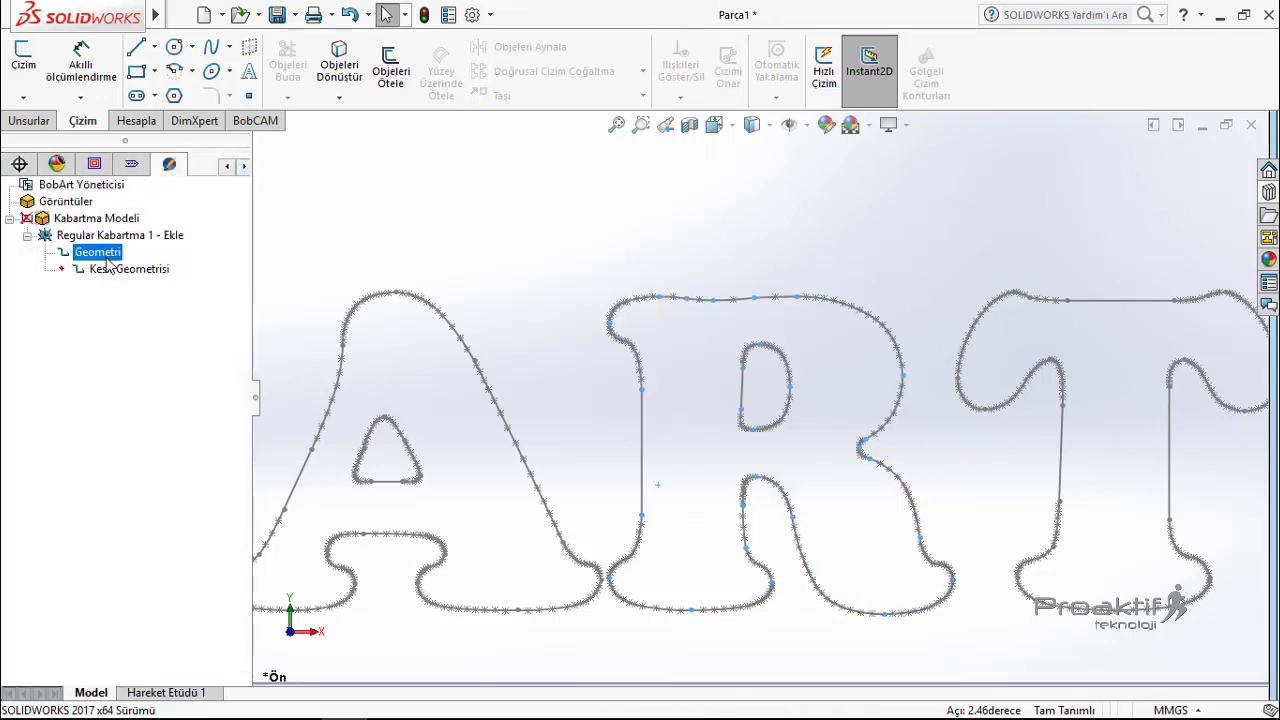
click(130, 269)
scroll(414, 391, up, 3)
scroll(632, 400, up, 2)
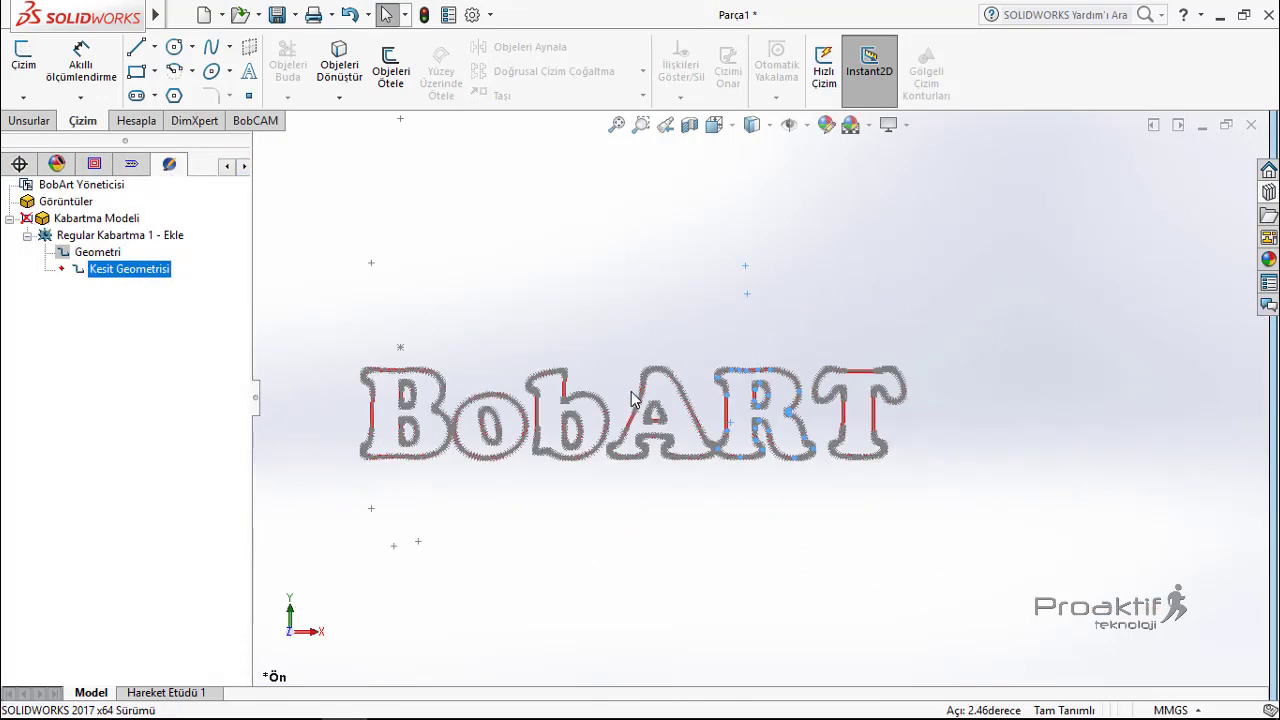
click(100, 254)
right_click(100, 254)
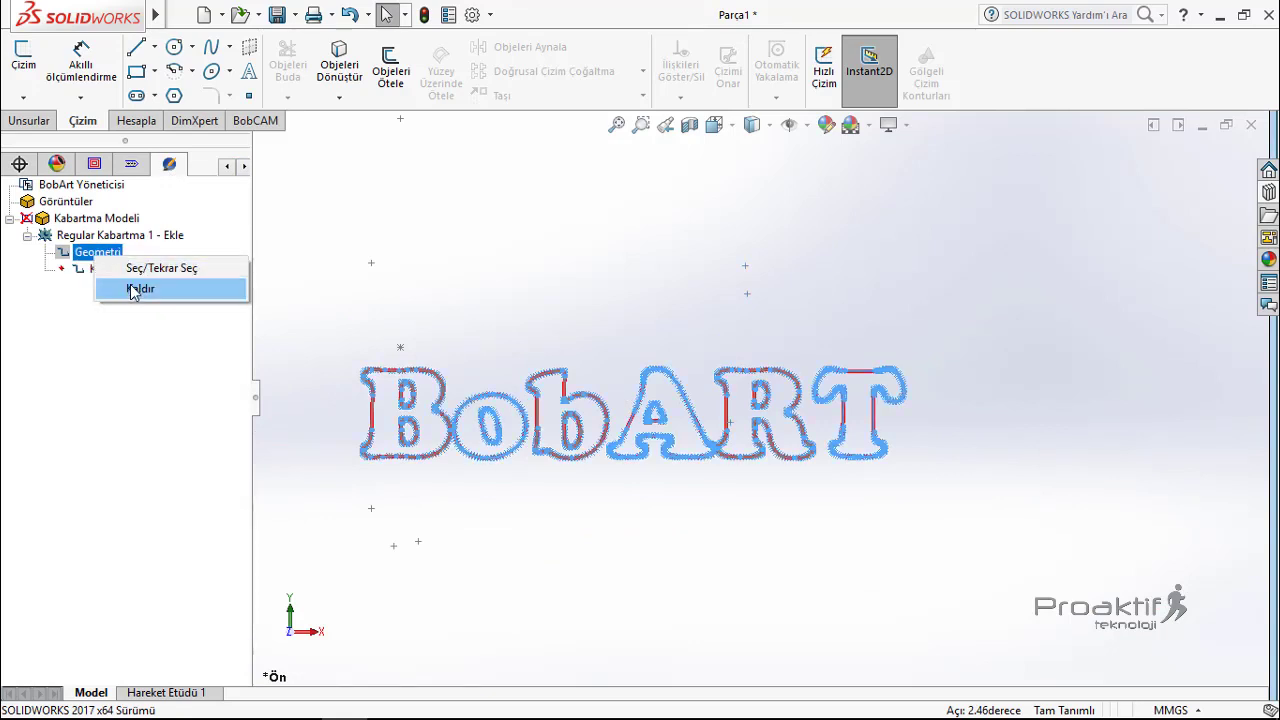
click(130, 289)
Select B Harfi, Çizim4 and Çizim5 as the relief's new geometry.
right_click(84, 254)
click(130, 280)
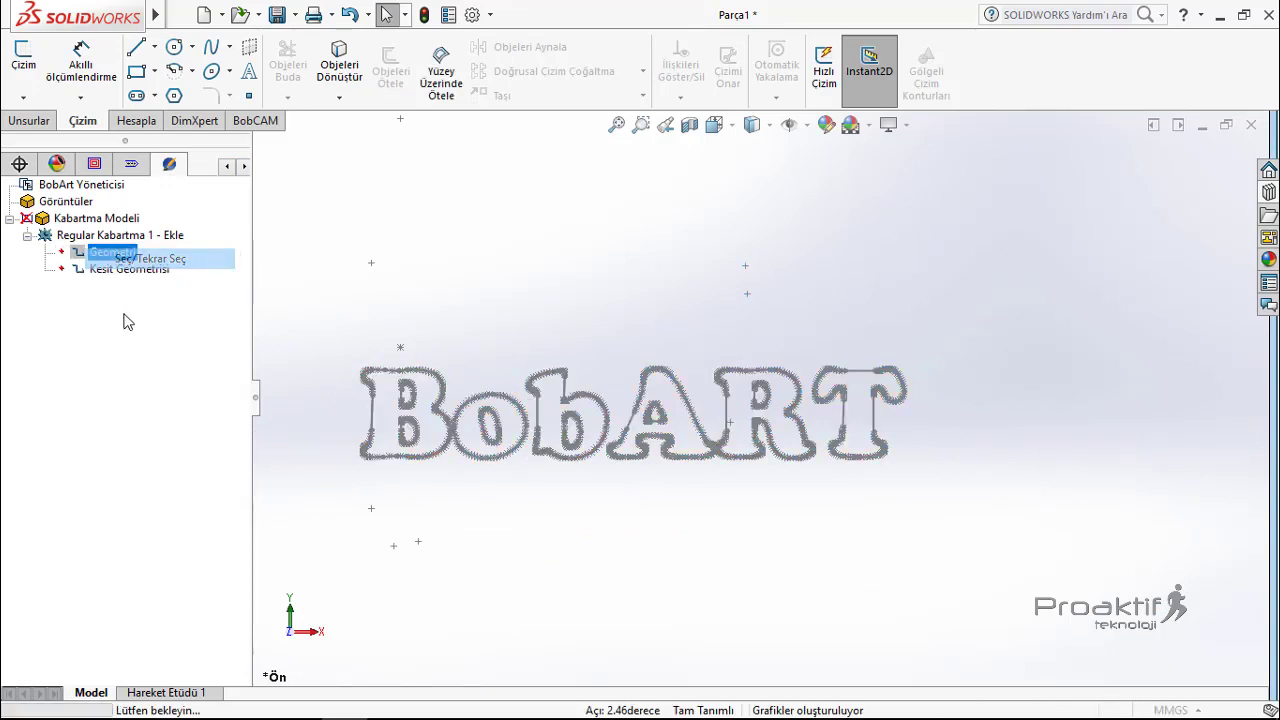
click(259, 146)
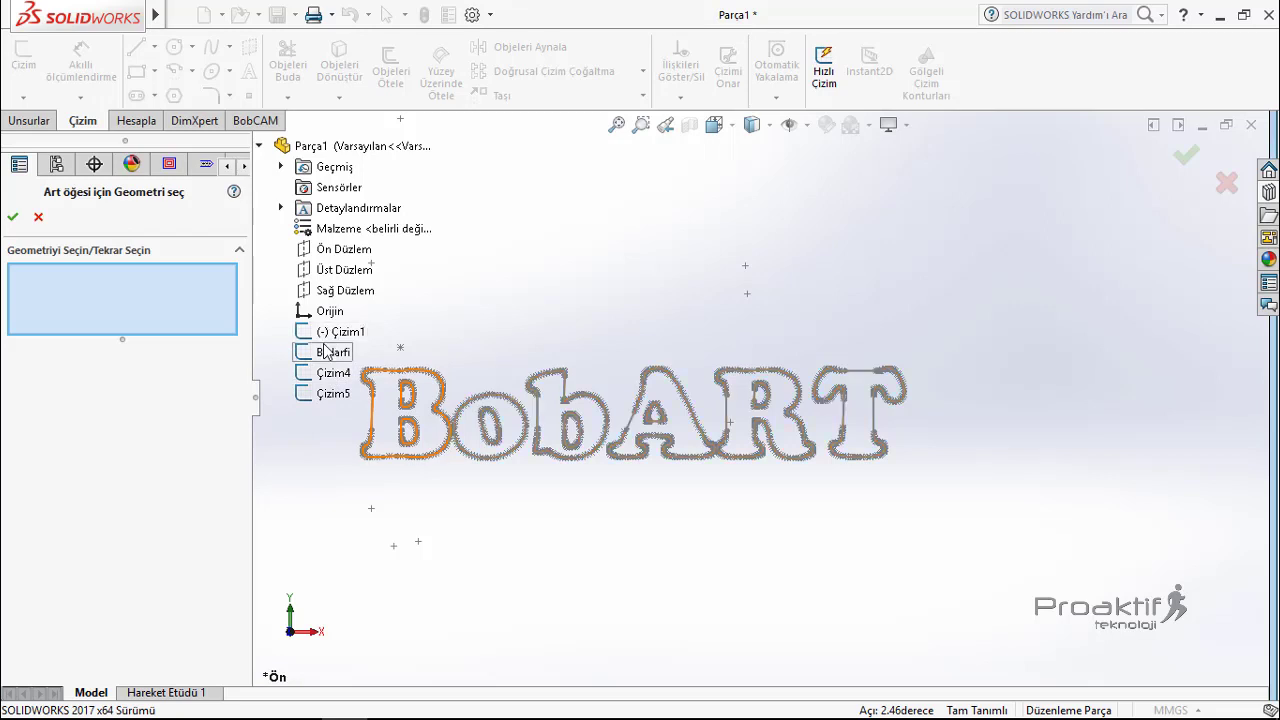
click(328, 352)
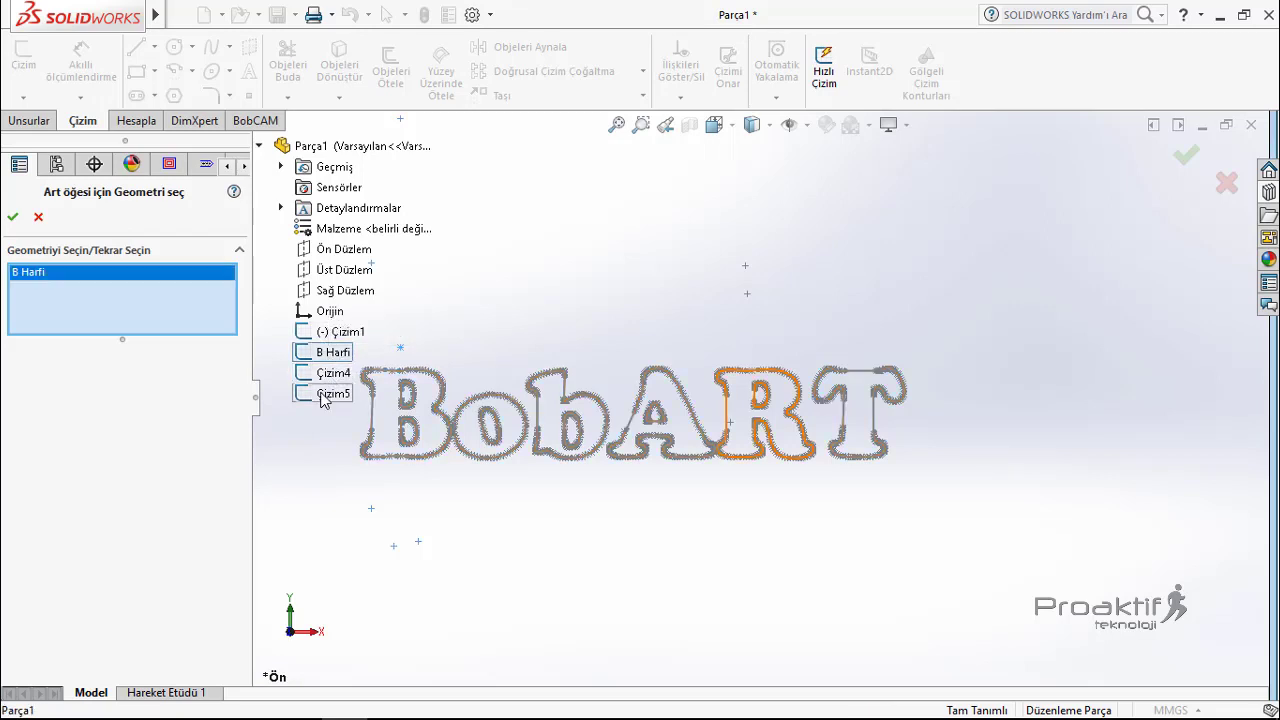
click(333, 373)
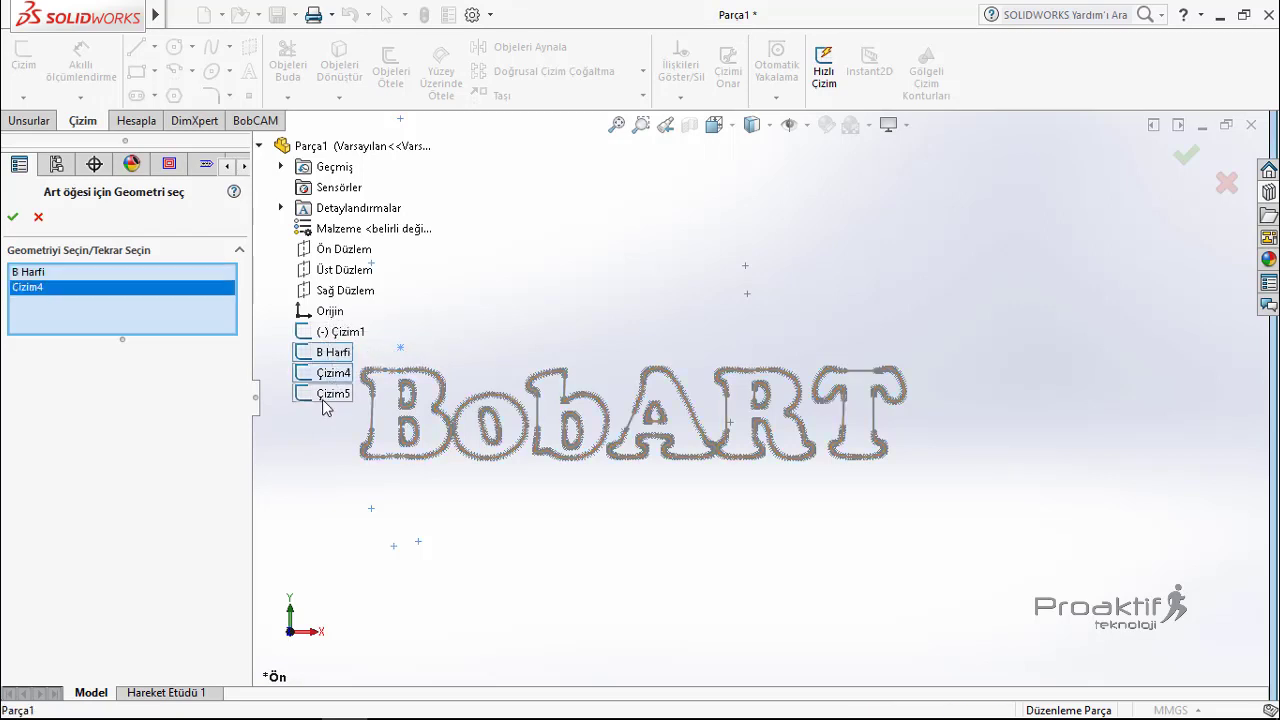
click(335, 394)
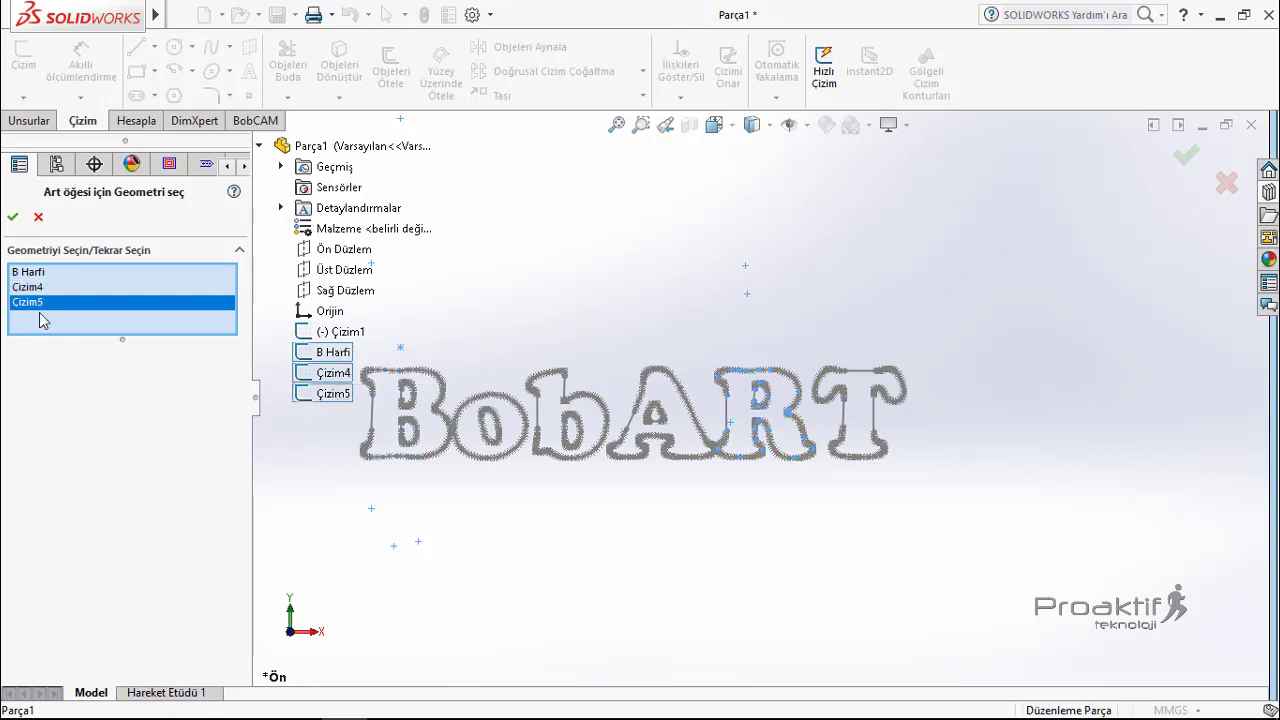
click(13, 217)
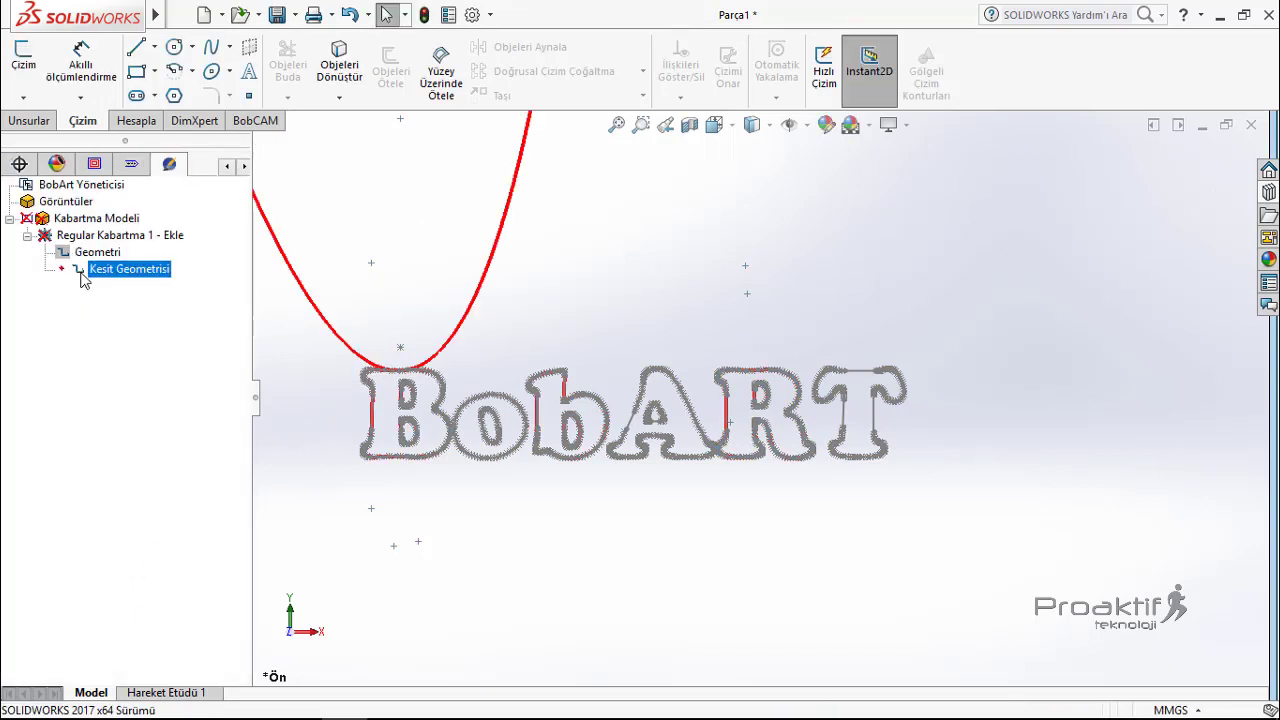
Recalculate the Kabartma Modeli emboss relief with Yeniden Hesapla.
click(100, 235)
click(96, 218)
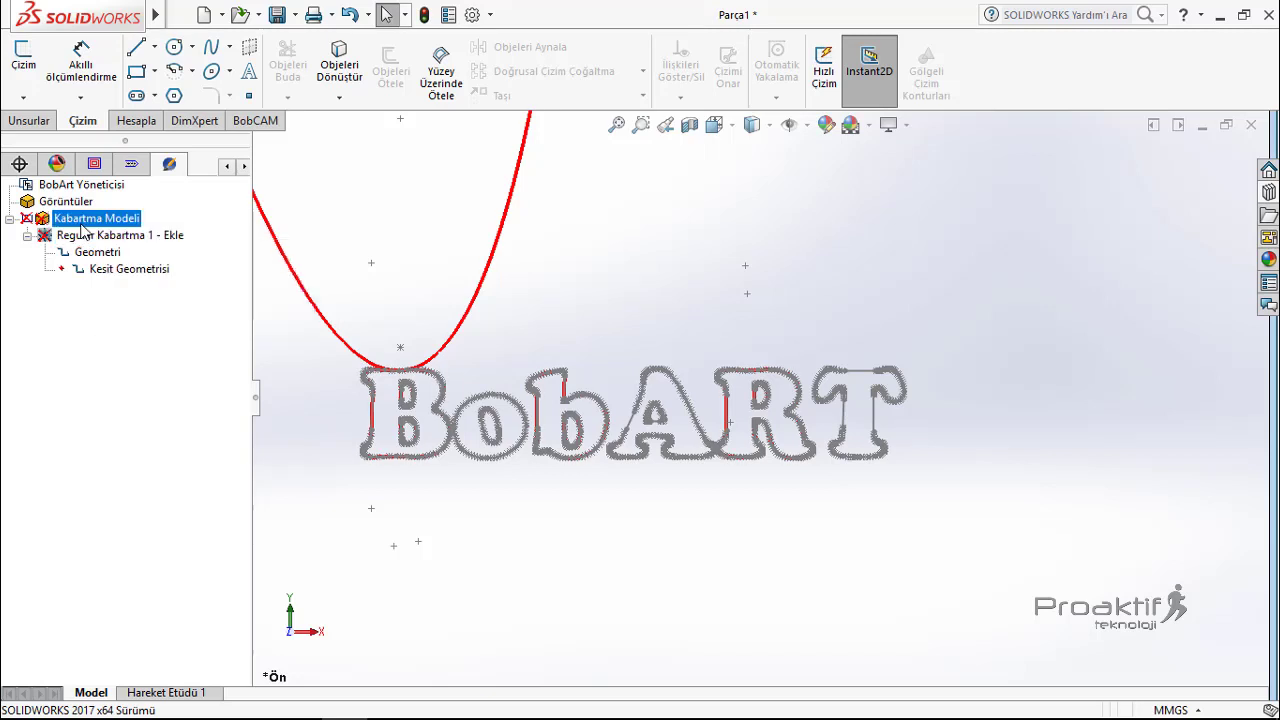
right_click(84, 221)
click(125, 237)
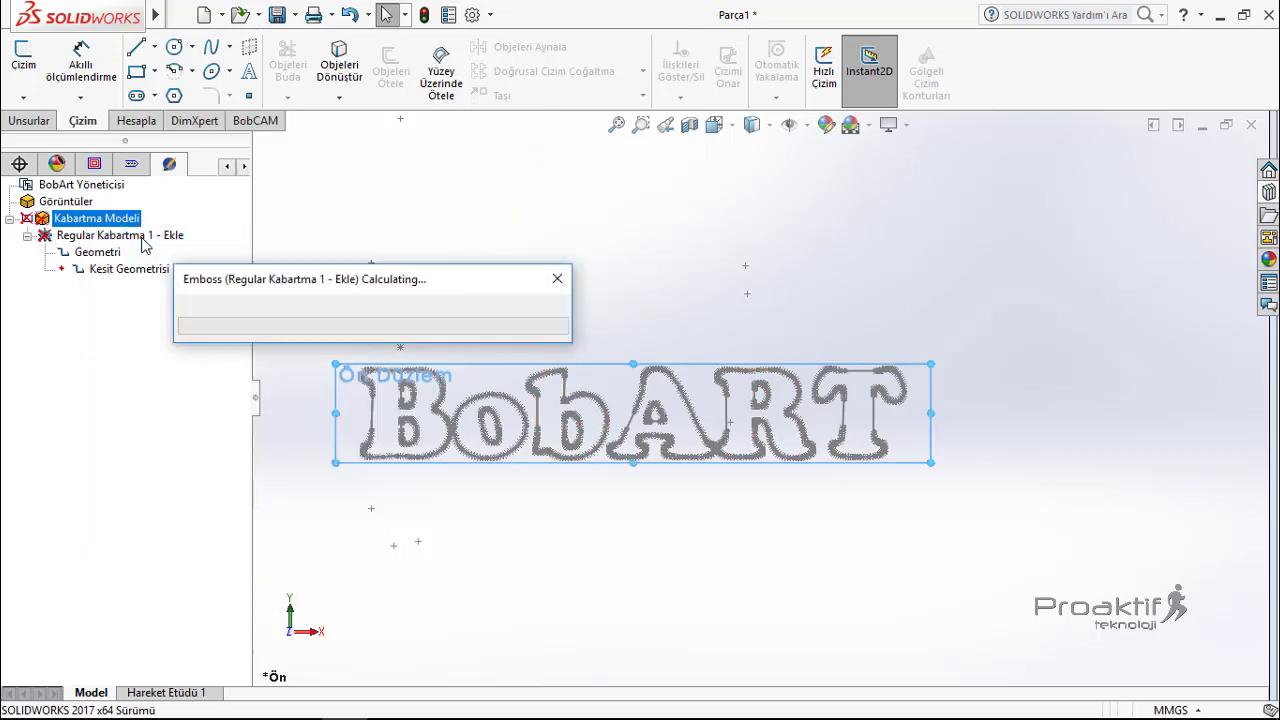
Display the calculated relief model from the Kabartma Modeli context menu.
click(145, 240)
right_click(142, 238)
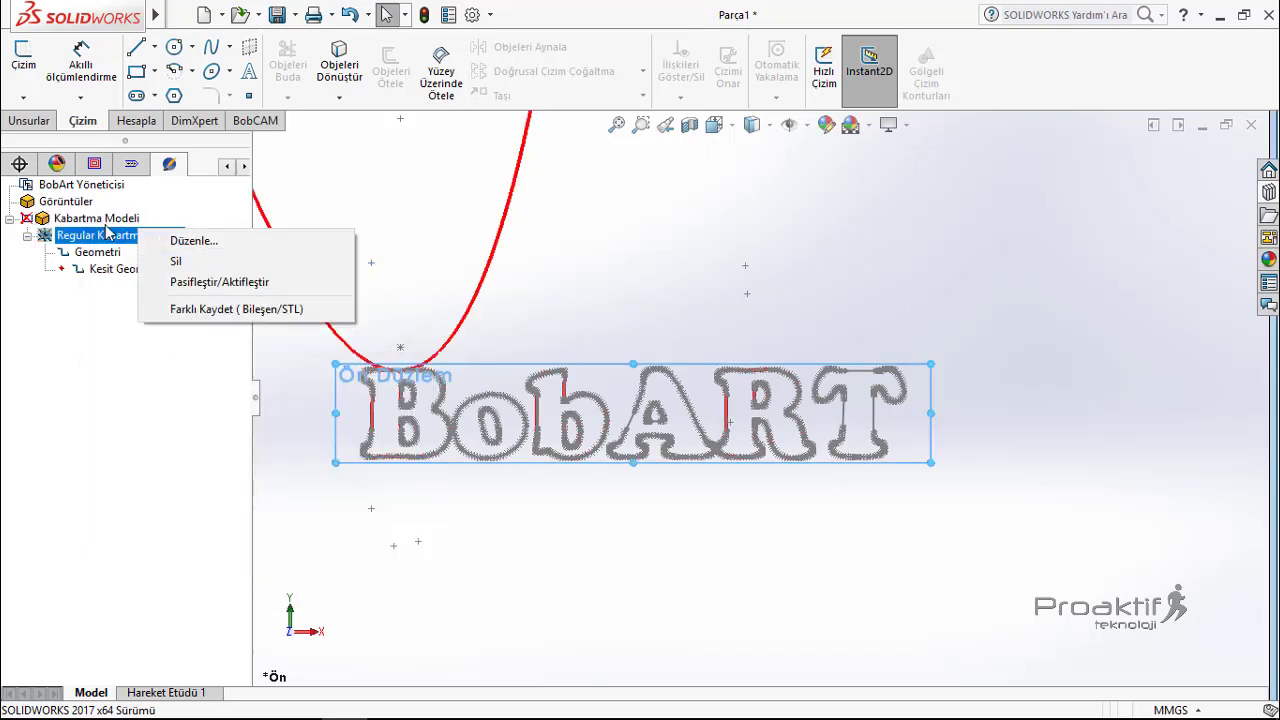
click(106, 228)
right_click(106, 232)
click(213, 548)
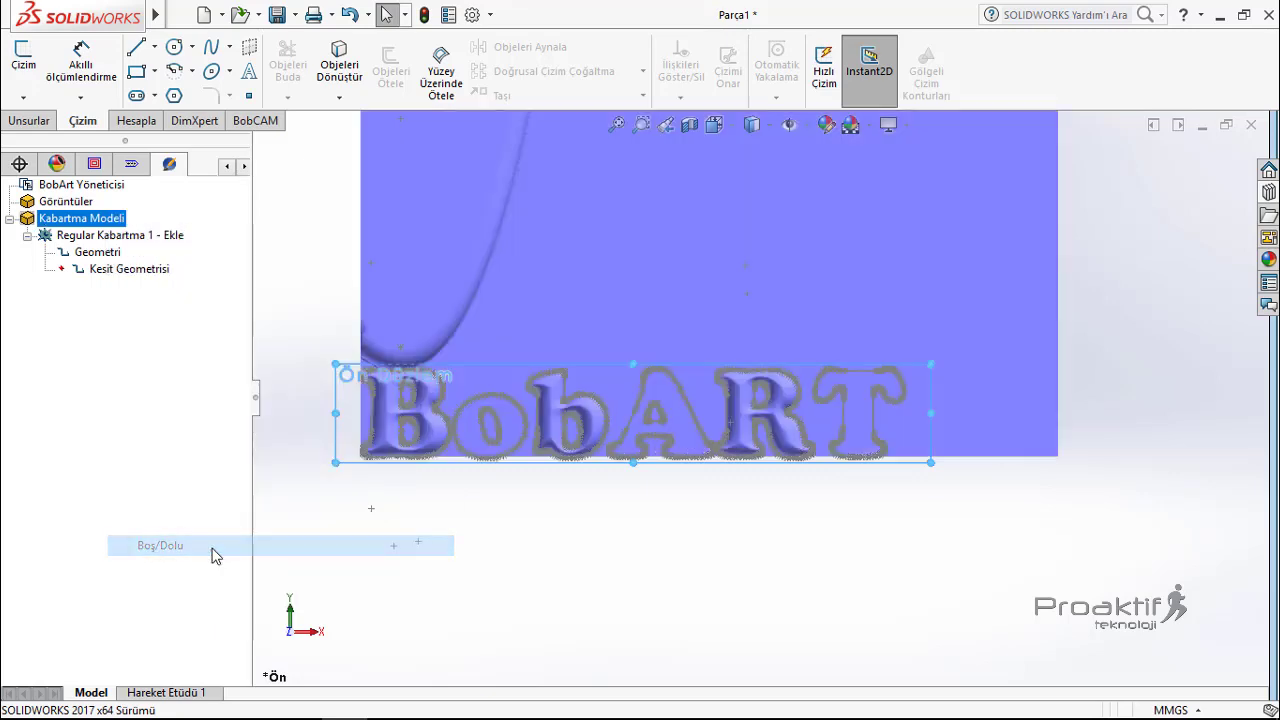
Zoom in and out to inspect the raised B, b and R letters on the blue relief.
scroll(510, 547, down, 3)
scroll(411, 357, down, 1)
scroll(411, 357, up, 5)
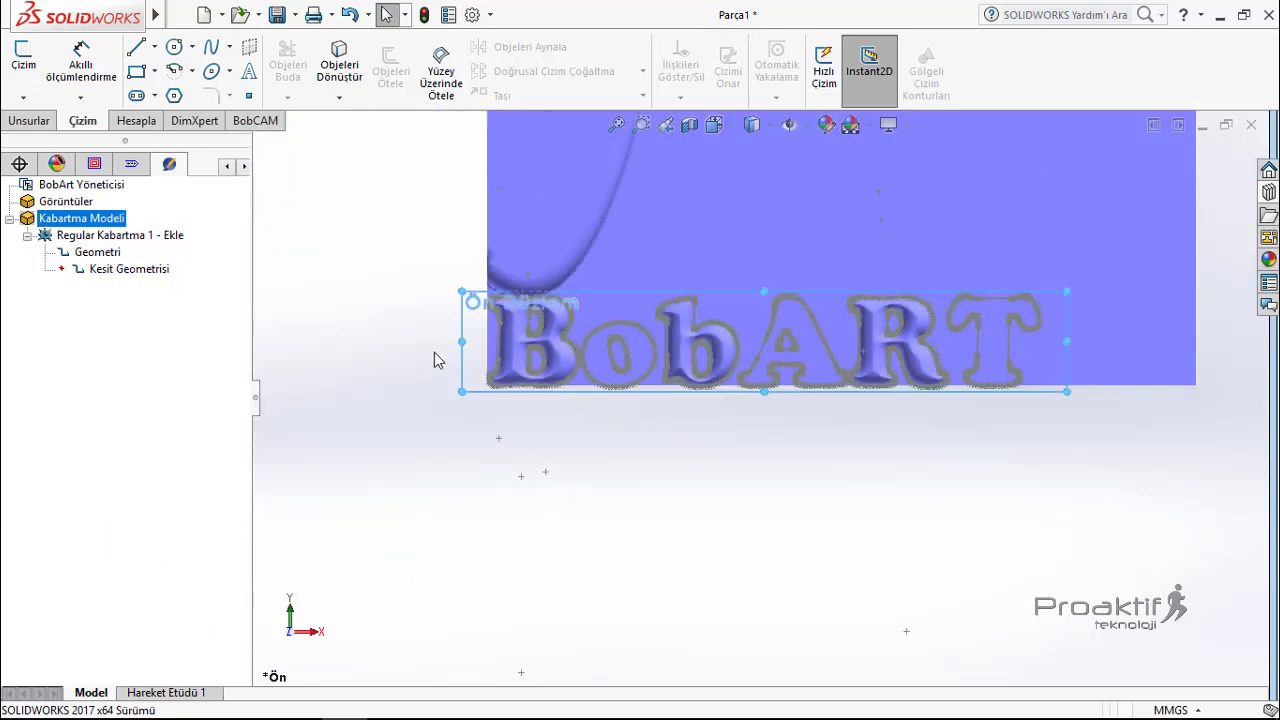
scroll(437, 357, up, 1)
scroll(575, 300, down, 2)
scroll(600, 366, down, 3)
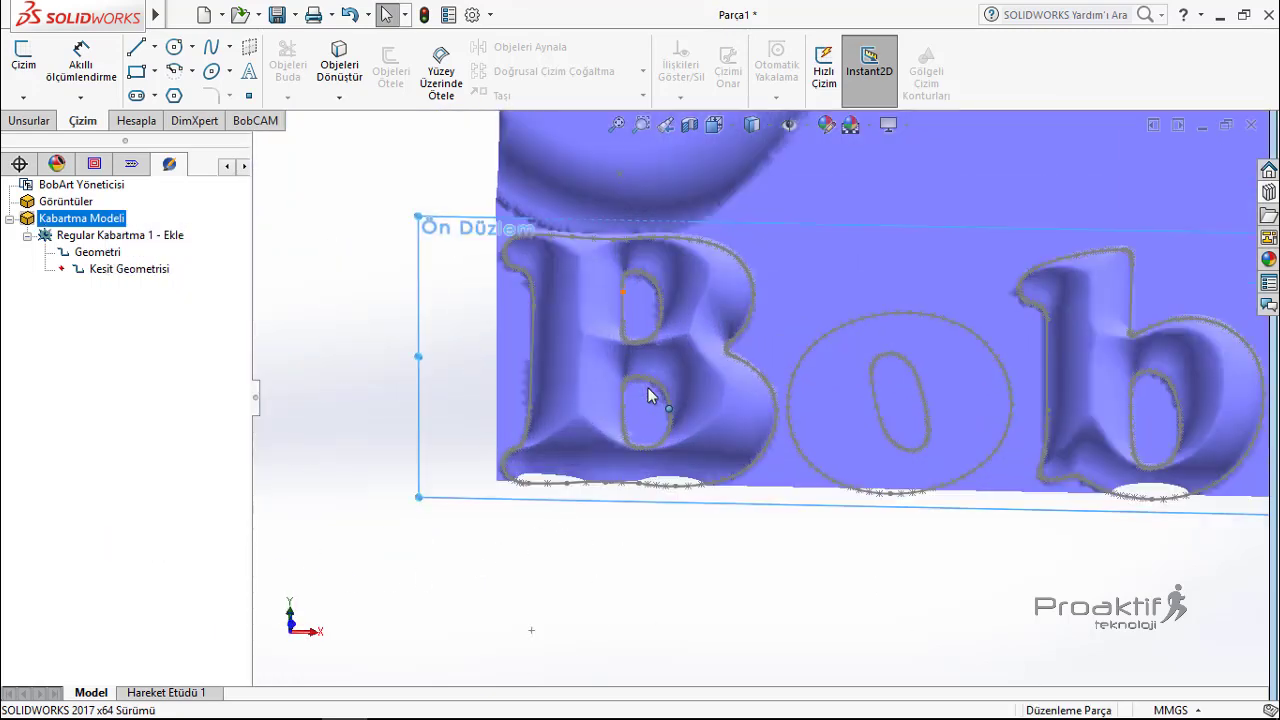
scroll(844, 410, up, 2)
scroll(997, 420, up, 1)
scroll(1150, 422, up, 1)
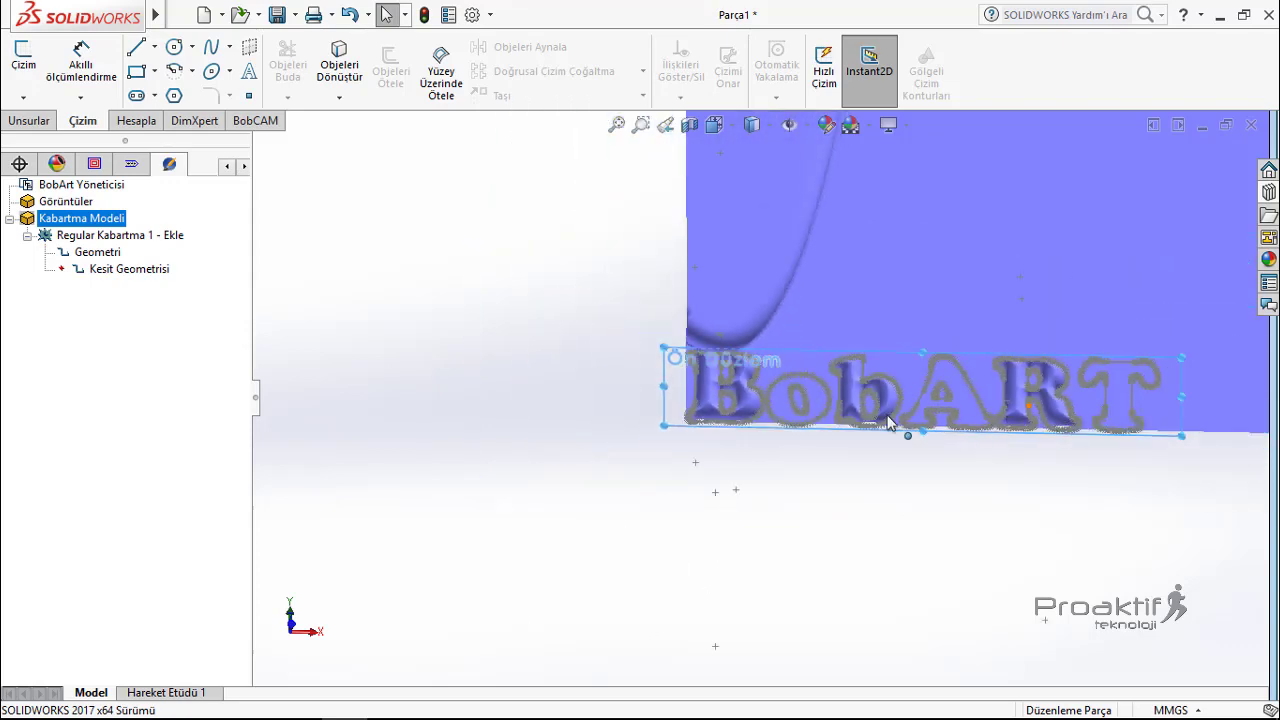